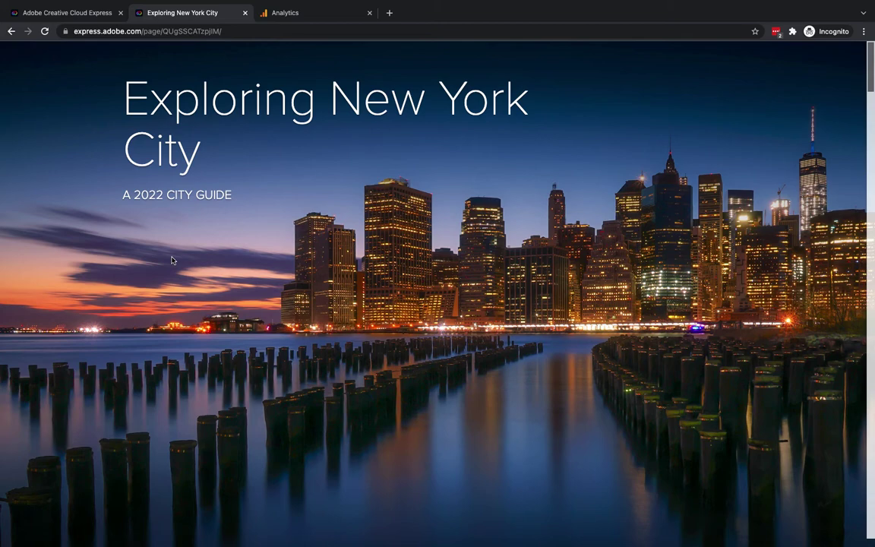
# - Go to the Express Projects page showing the Exploring New York City project
pyautogui.scroll(-15, 172, 260)
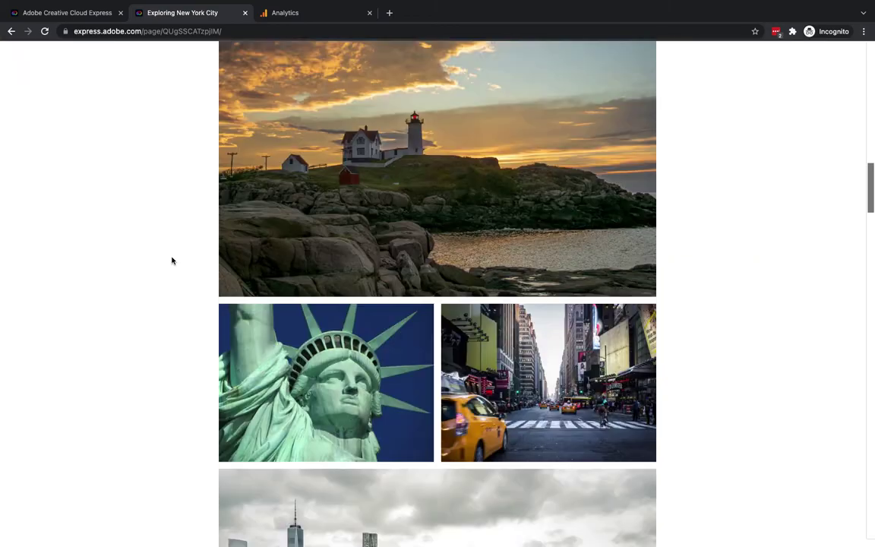
pyautogui.scroll(-10, 171, 261)
pyautogui.scroll(20, 171, 260)
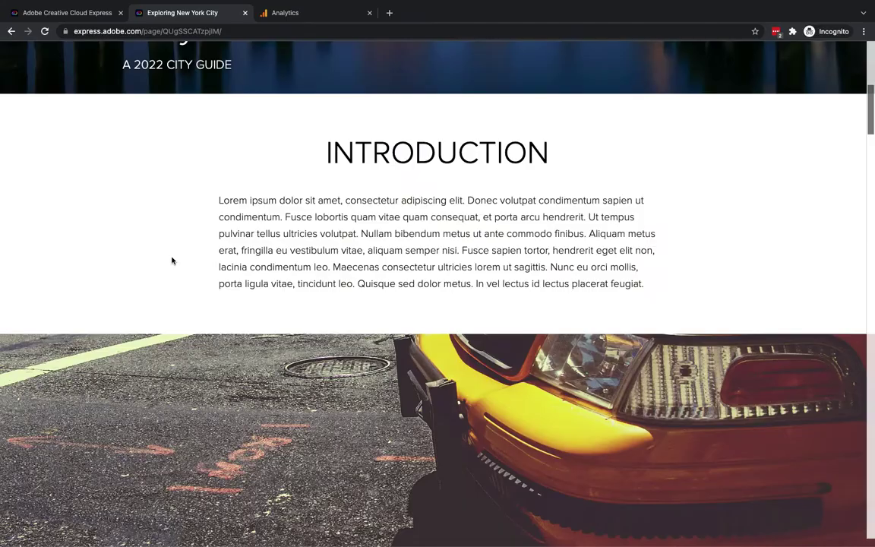
pyautogui.scroll(2, 172, 260)
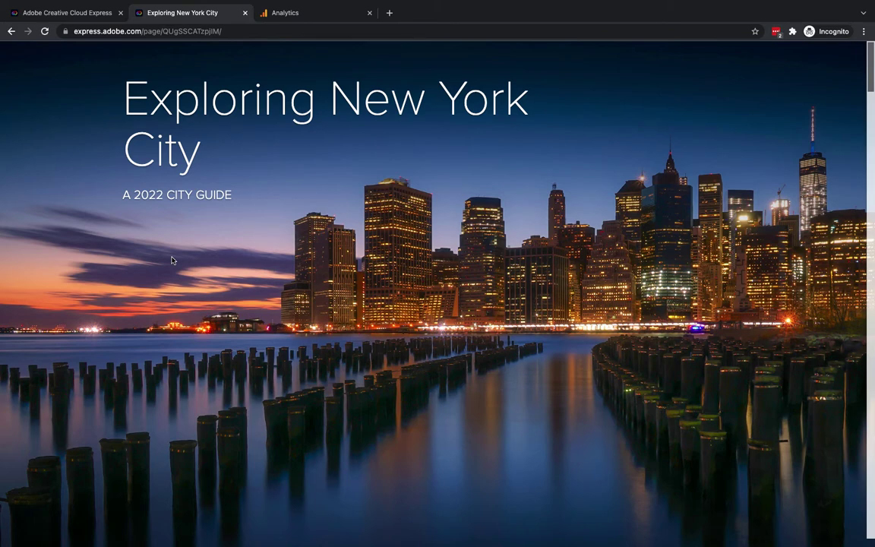
pyautogui.click(89, 13)
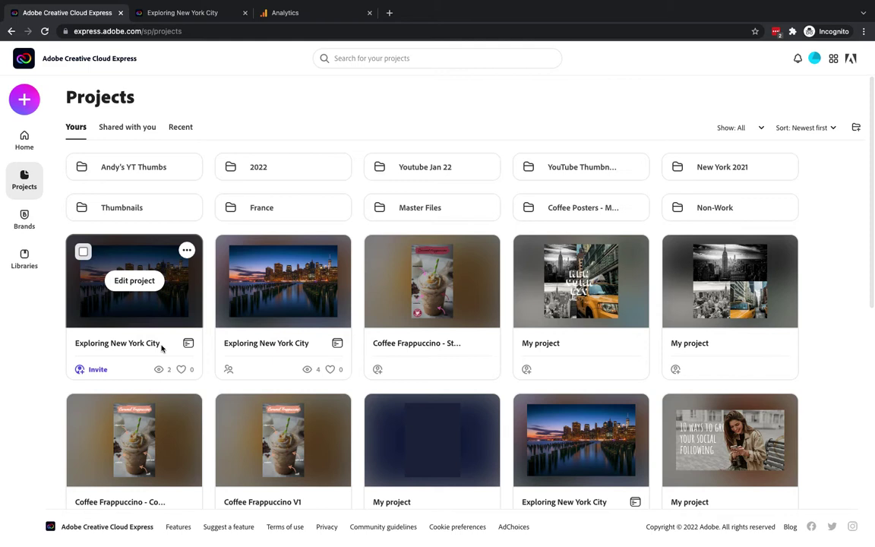
pyautogui.click(199, 17)
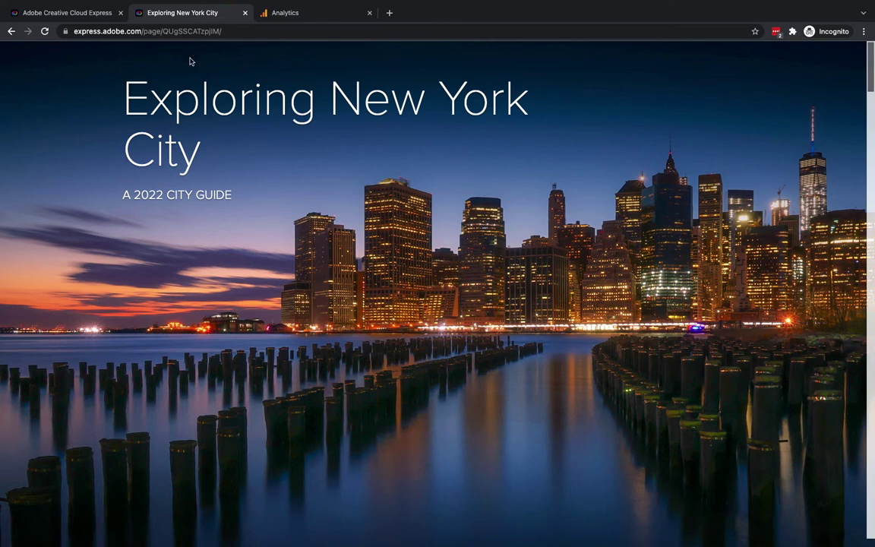
pyautogui.scroll(-5, 168, 137)
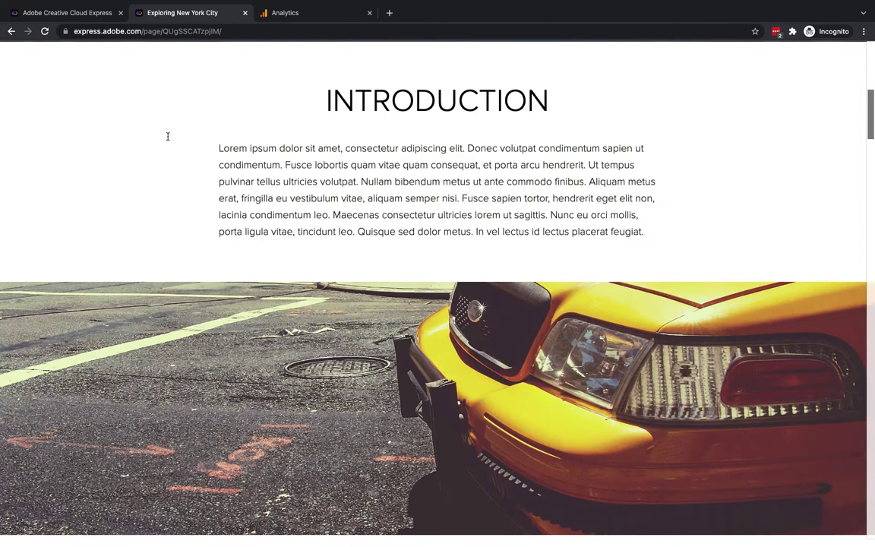
pyautogui.scroll(5, 168, 137)
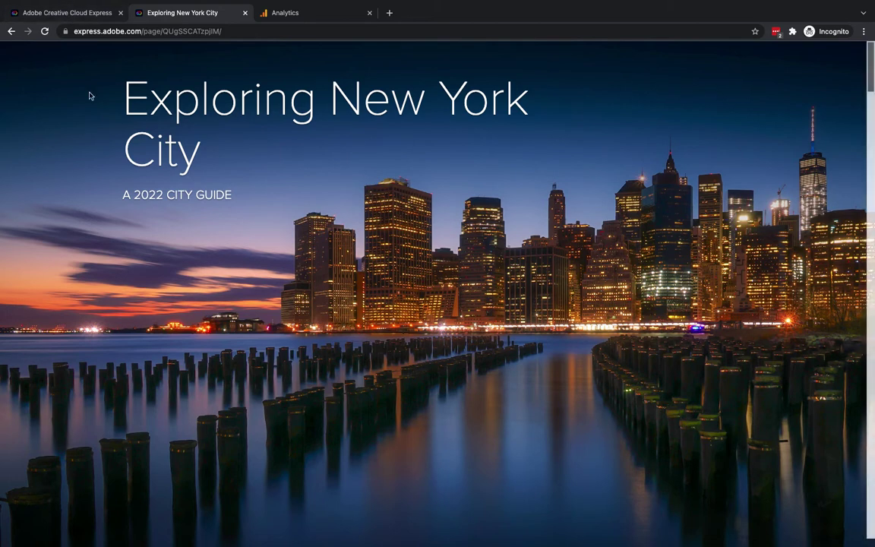
pyautogui.click(70, 14)
pyautogui.moveTo(114, 258)
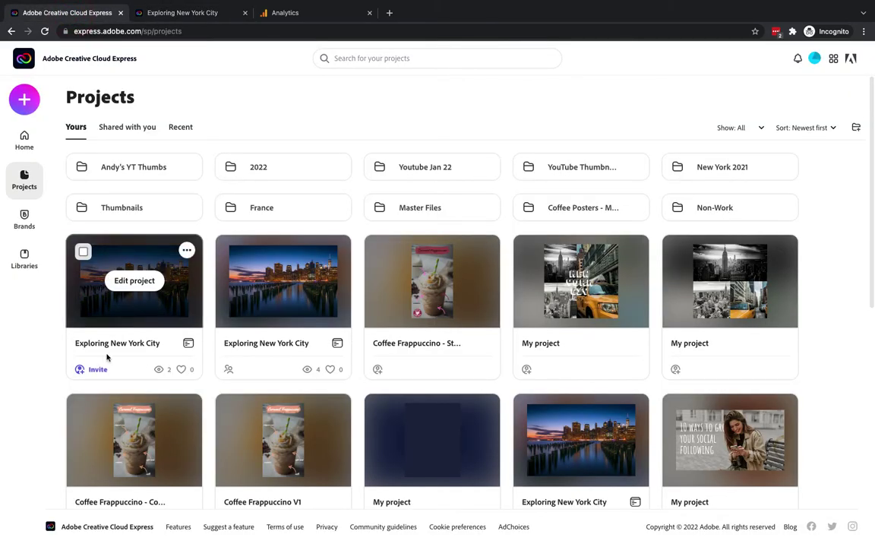
# - Open the Exploring New York City web page in the editor and show its project settings
pyautogui.click(129, 280)
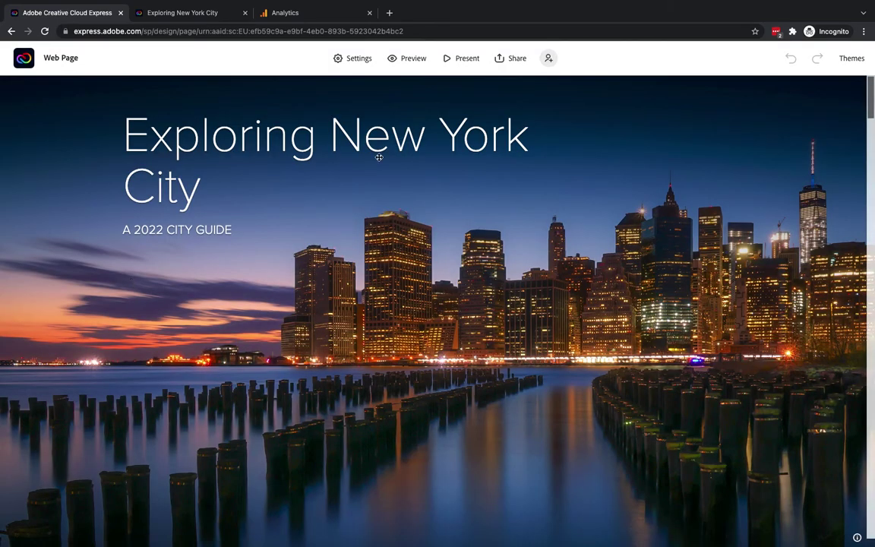
pyautogui.click(358, 61)
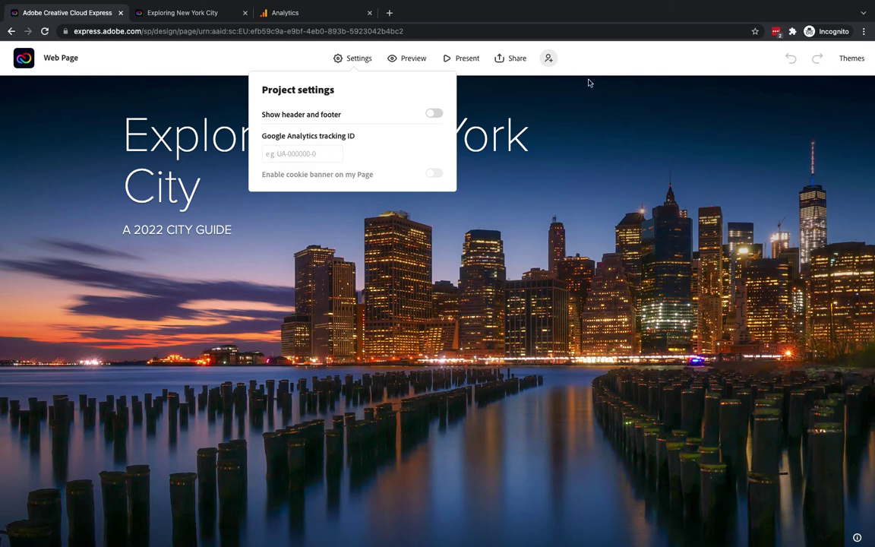
# - Publish the Exploring New York City page and copy its shareable link
pyautogui.click(514, 60)
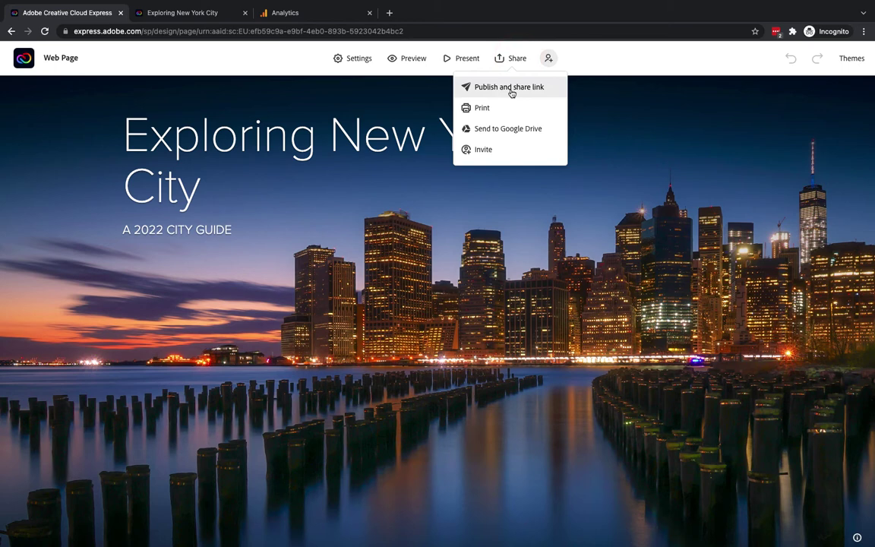
pyautogui.click(510, 88)
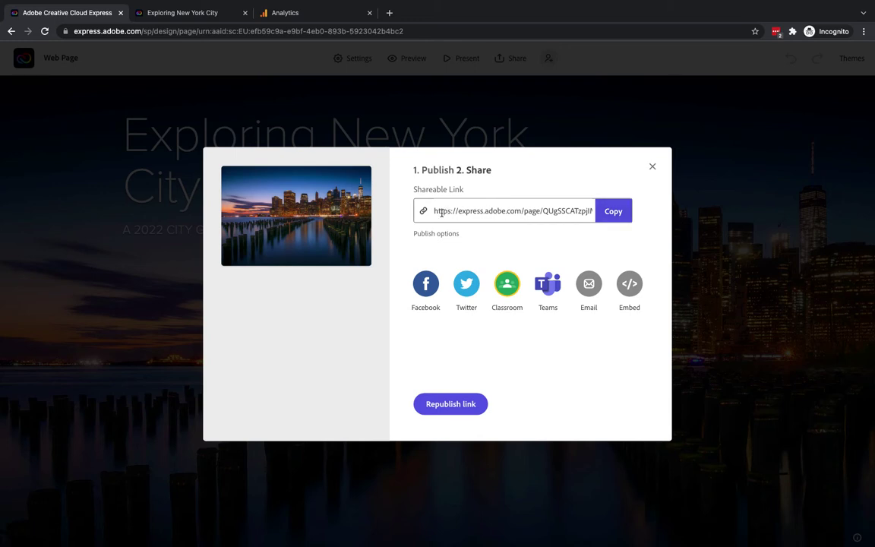
pyautogui.click(612, 216)
# - In Google Analytics, abandon account setup and return to the Admin page listing the Test account
pyautogui.click(331, 15)
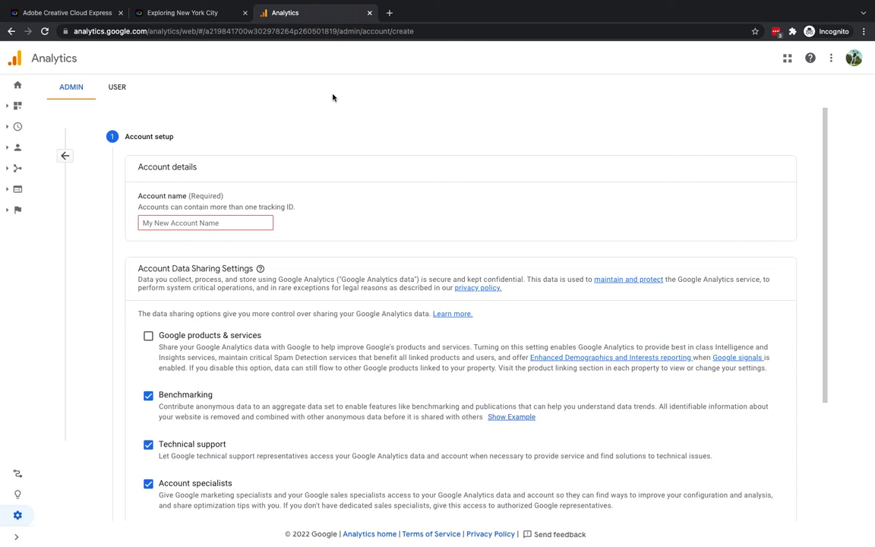
pyautogui.click(65, 156)
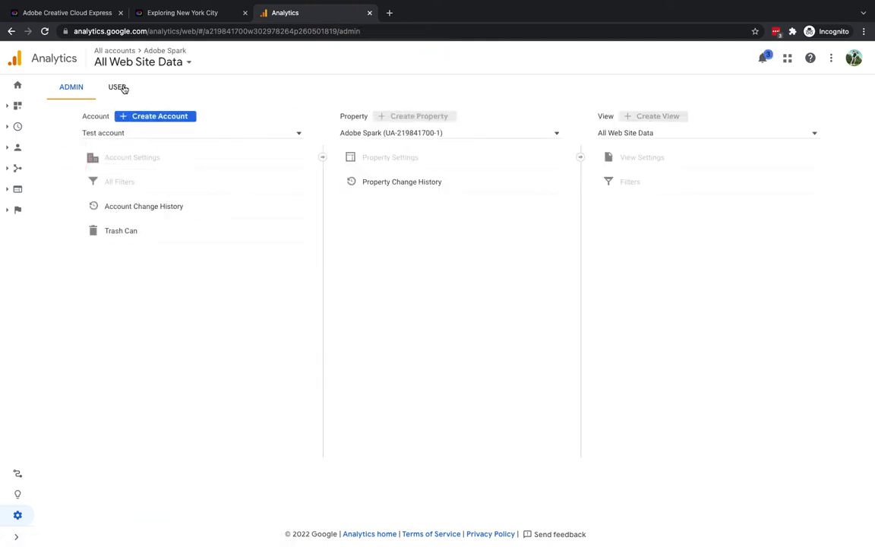
pyautogui.click(19, 516)
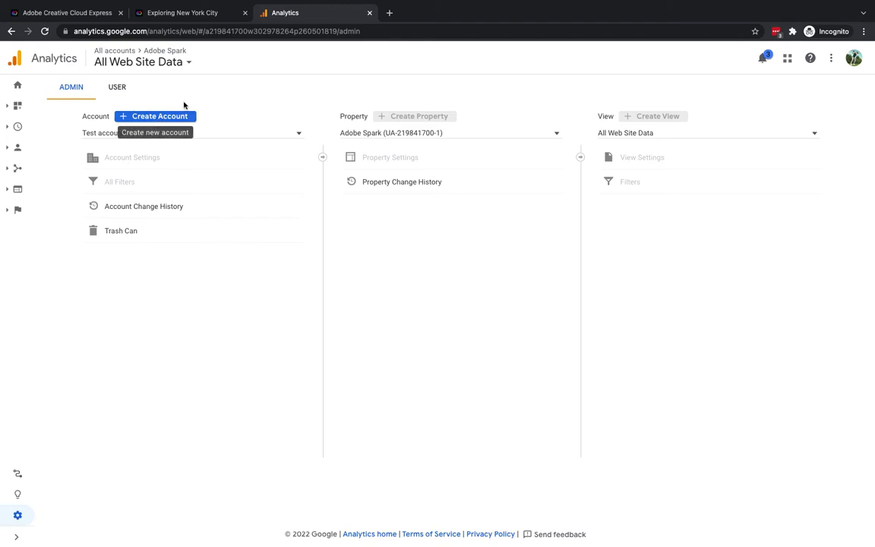
# - Create a new Analytics account named 'Adobe CC Express' and continue to property setup
pyautogui.click(149, 118)
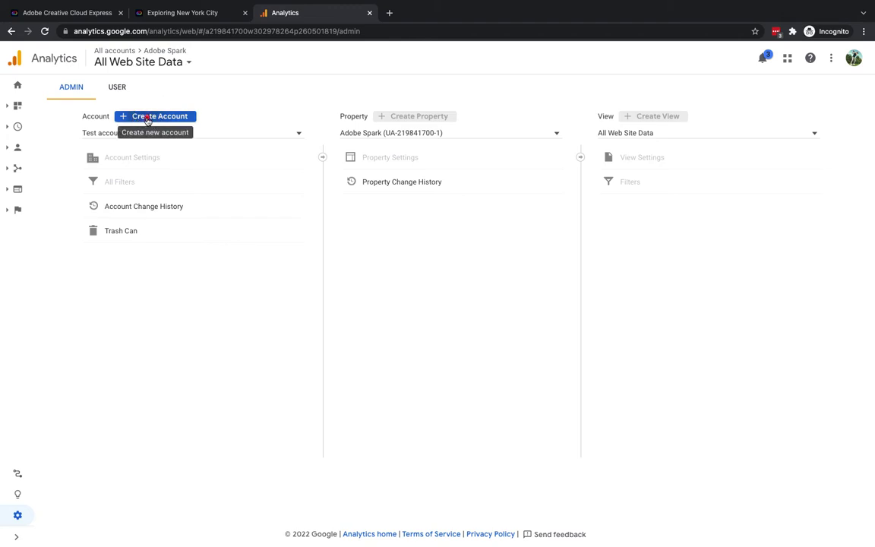
pyautogui.click(182, 221)
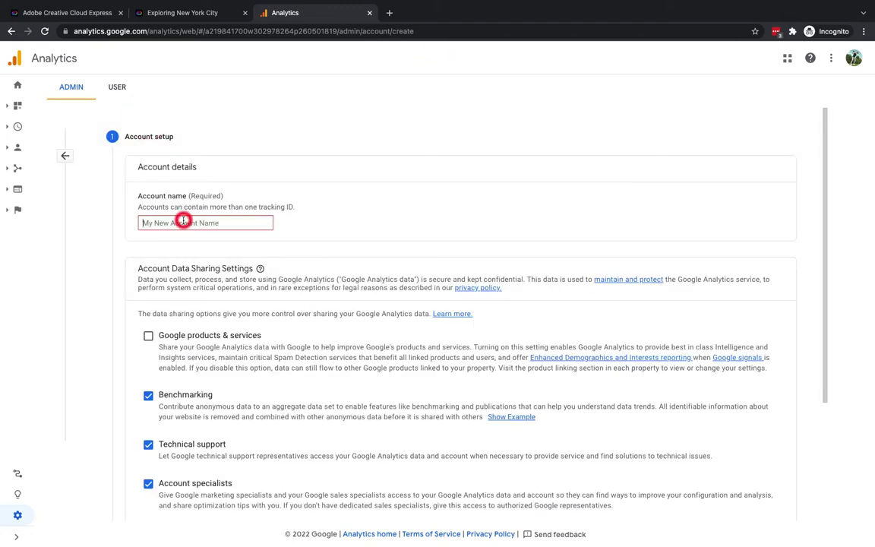
pyautogui.write('Adobe CC')
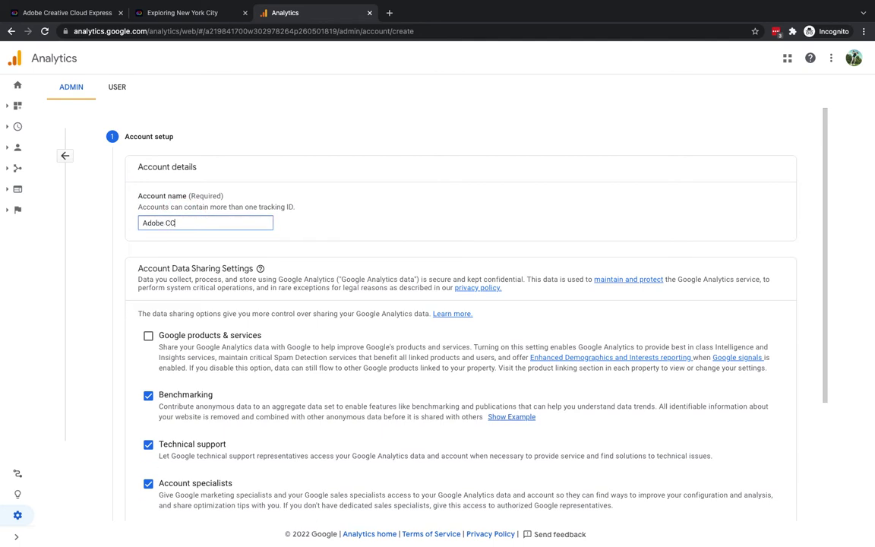
pyautogui.write(' Express - N')
pyautogui.press('BackSpace')
pyautogui.press('BackSpace')
pyautogui.press('BackSpace')
pyautogui.scroll(-3, 183, 220)
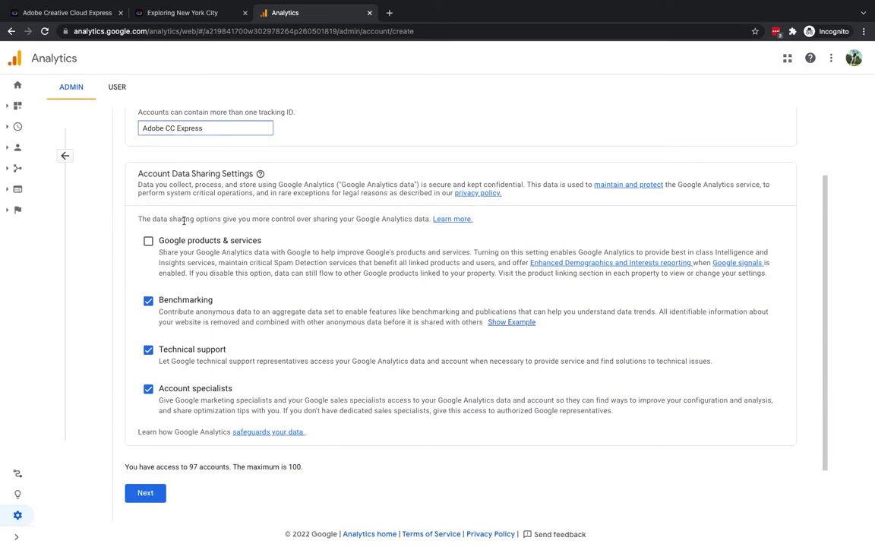
pyautogui.scroll(-2, 183, 220)
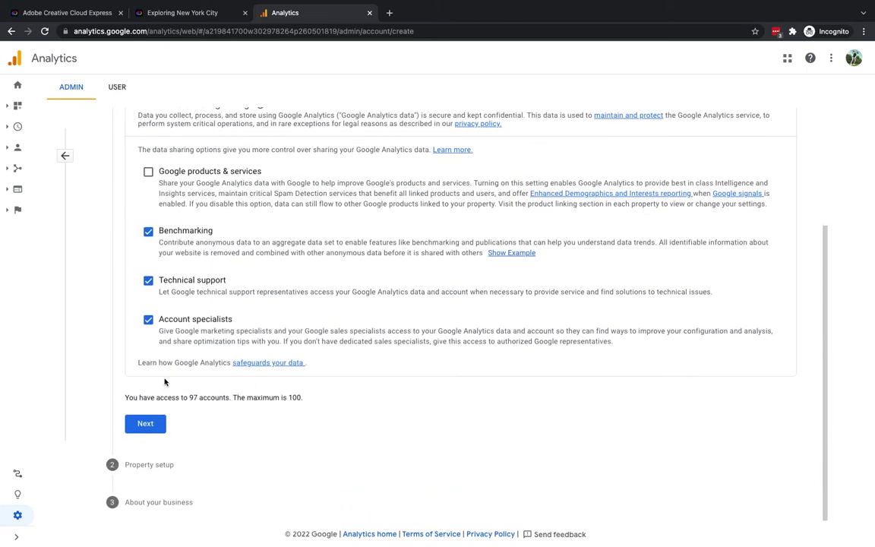
pyautogui.click(147, 424)
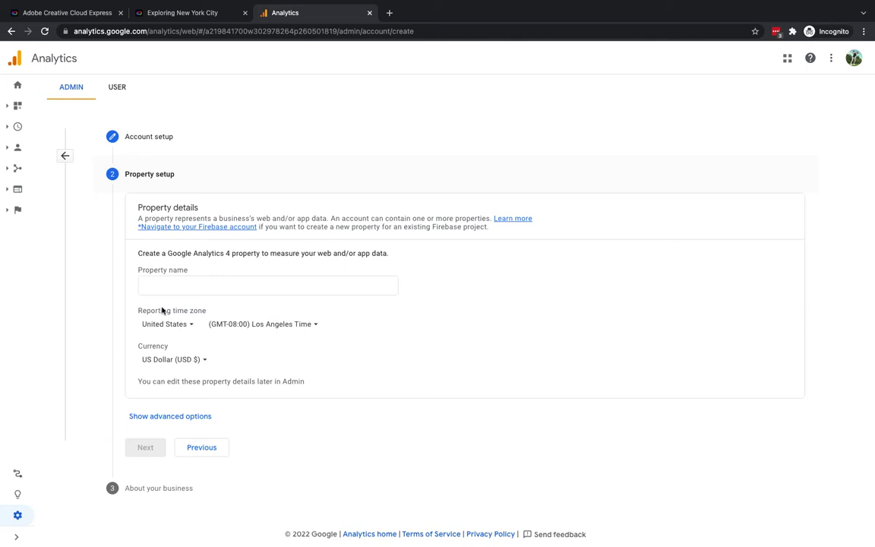
# - Name the property 'Adobe CC Express - New York webpage' with United Kingdom (GMT+00:00) reporting time zone
pyautogui.click(200, 287)
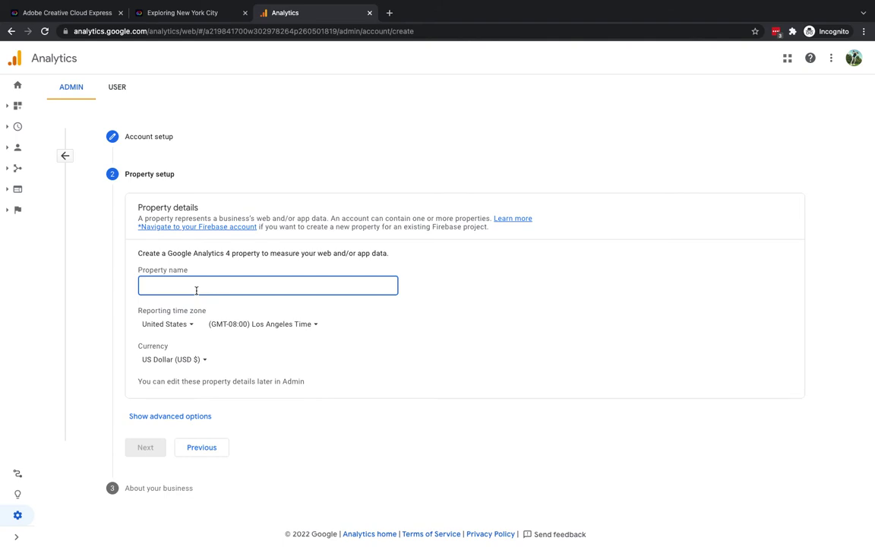
pyautogui.write('Adobe CC Expre')
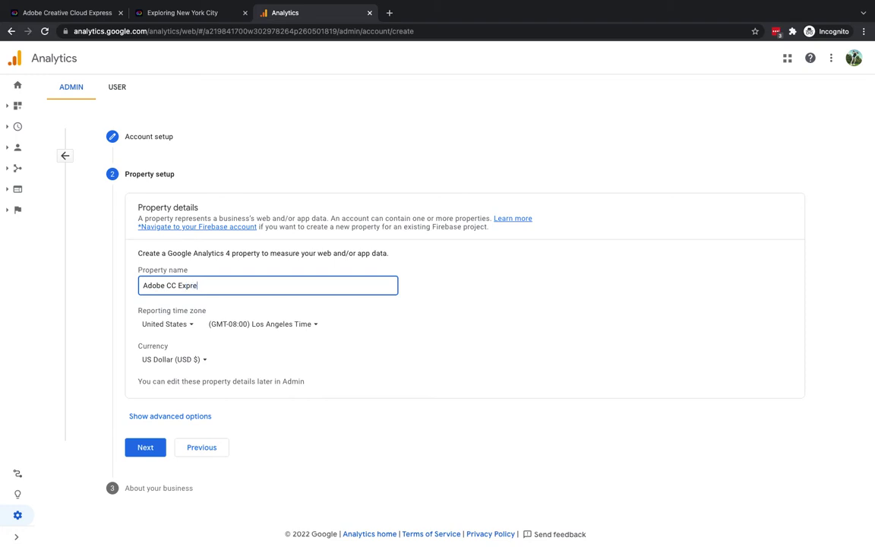
pyautogui.write('ss - New York Web page')
pyautogui.press('BackSpace')
pyautogui.press('BackSpace')
pyautogui.press('BackSpace')
pyautogui.press('BackSpace')
pyautogui.write('webpage')
pyautogui.click(194, 324)
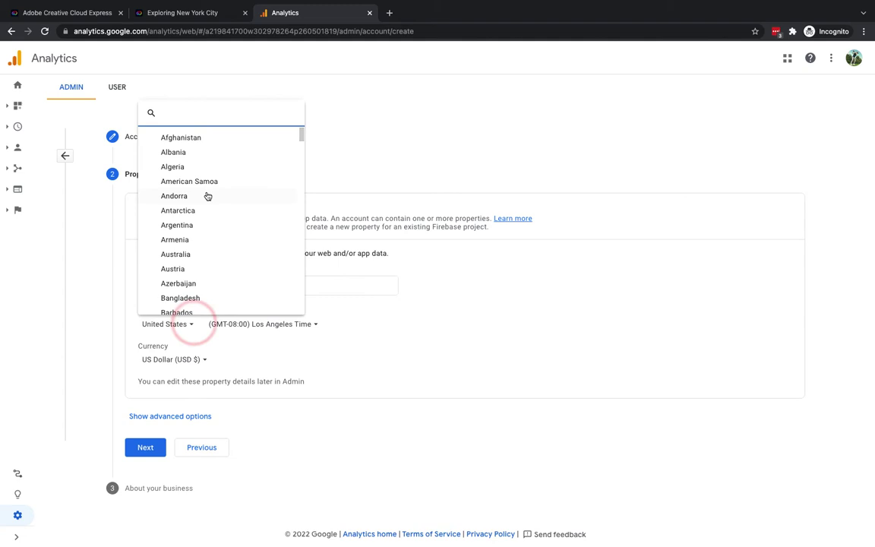
pyautogui.click(302, 135)
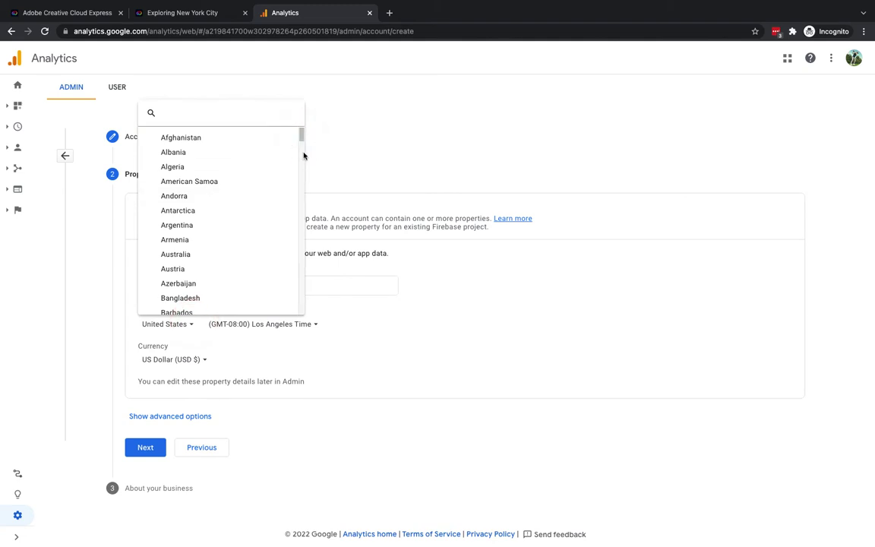
pyautogui.moveTo(303, 134); pyautogui.dragTo(303, 327)
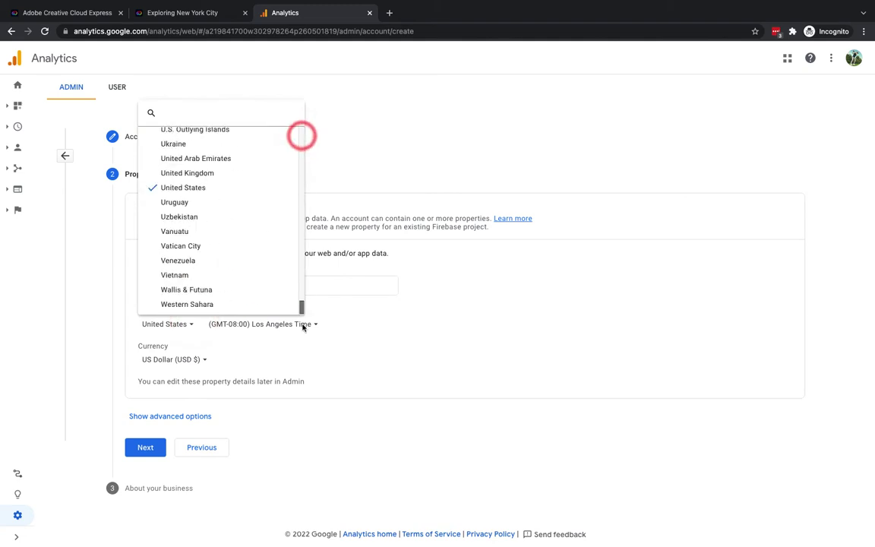
pyautogui.click(204, 176)
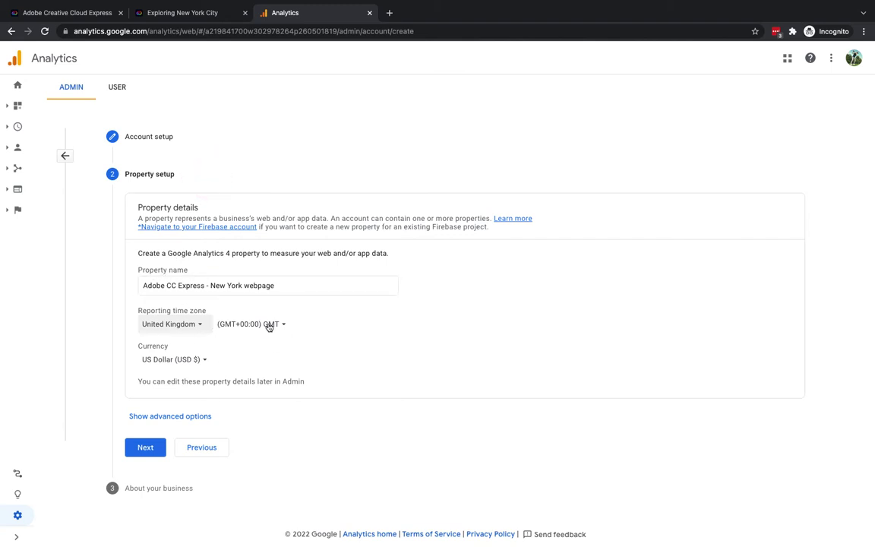
# - Change the property currency from US Dollar to British Pound (GBP £)
pyautogui.click(202, 362)
pyautogui.scroll(-14, 211, 231)
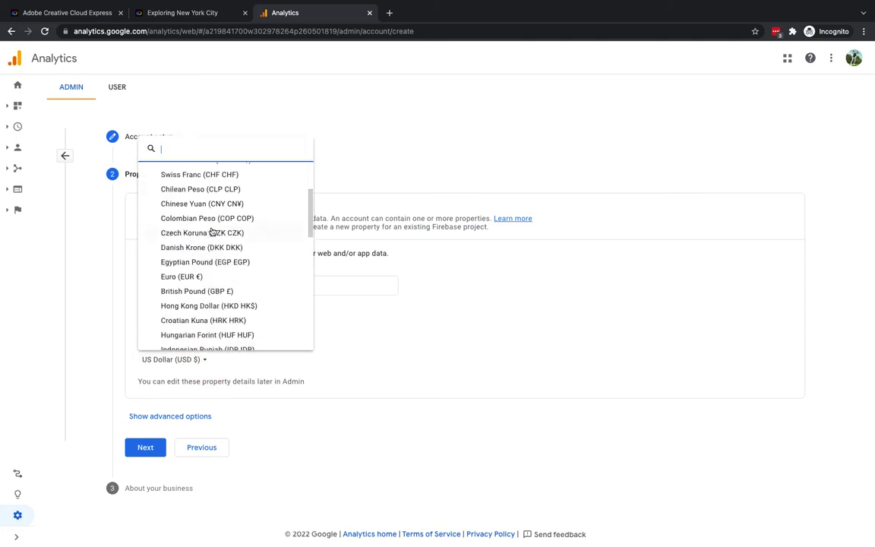
pyautogui.scroll(9, 211, 230)
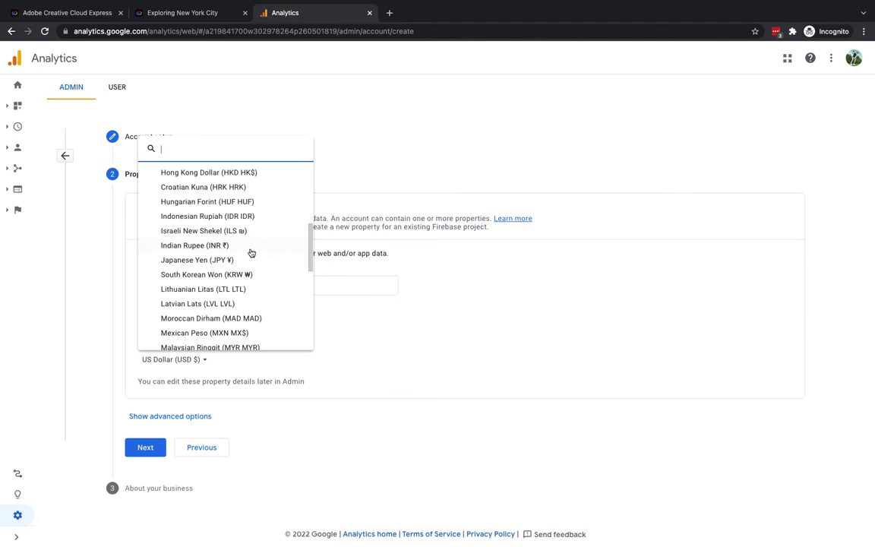
pyautogui.scroll(3, 249, 253)
pyautogui.click(225, 313)
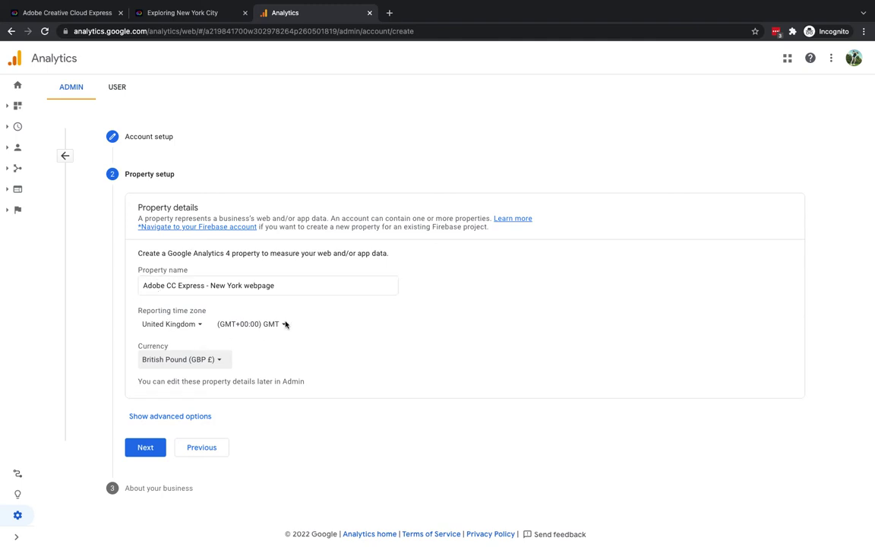
# - Show the advanced options and turn on Create a Universal Analytics property
pyautogui.click(162, 419)
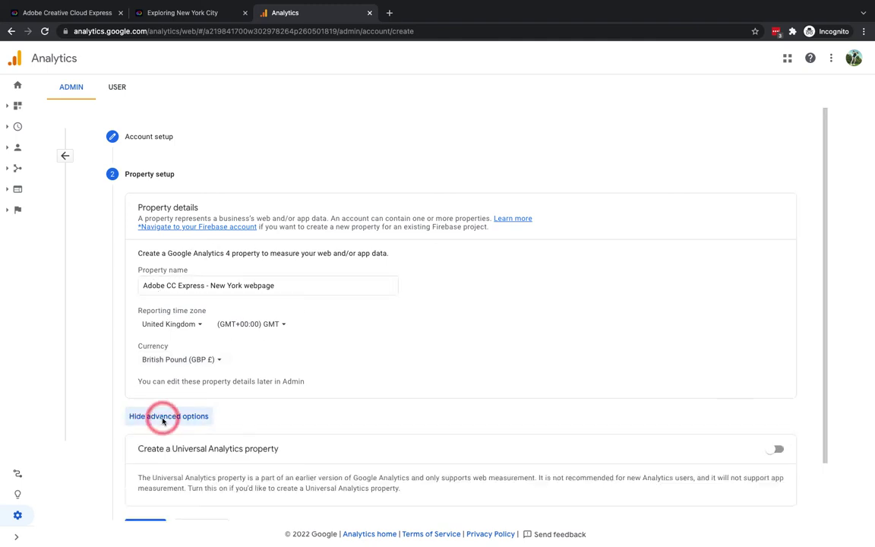
pyautogui.scroll(-2, 196, 362)
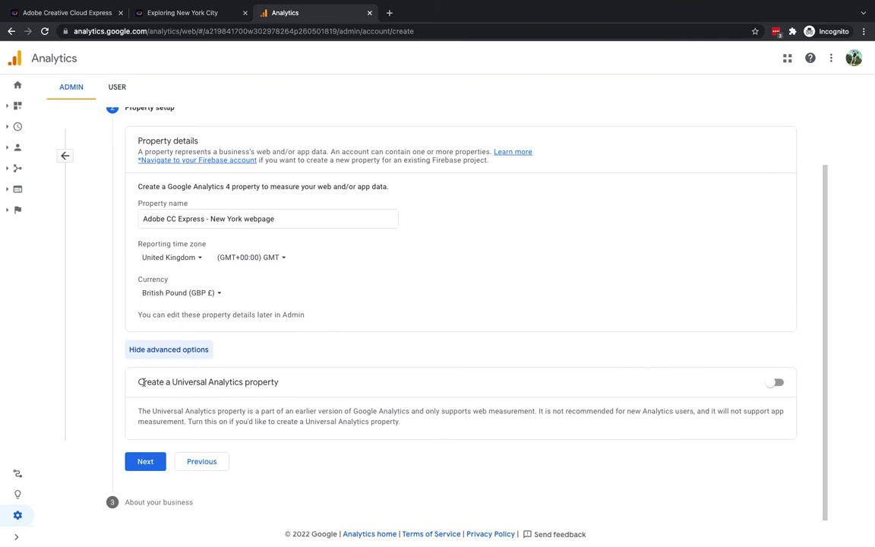
pyautogui.moveTo(137, 381); pyautogui.dragTo(257, 385)
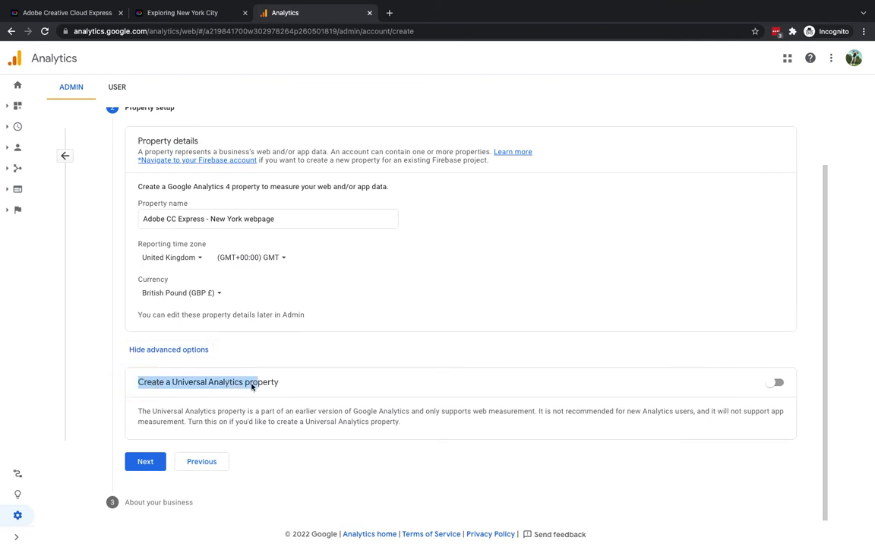
pyautogui.click(773, 383)
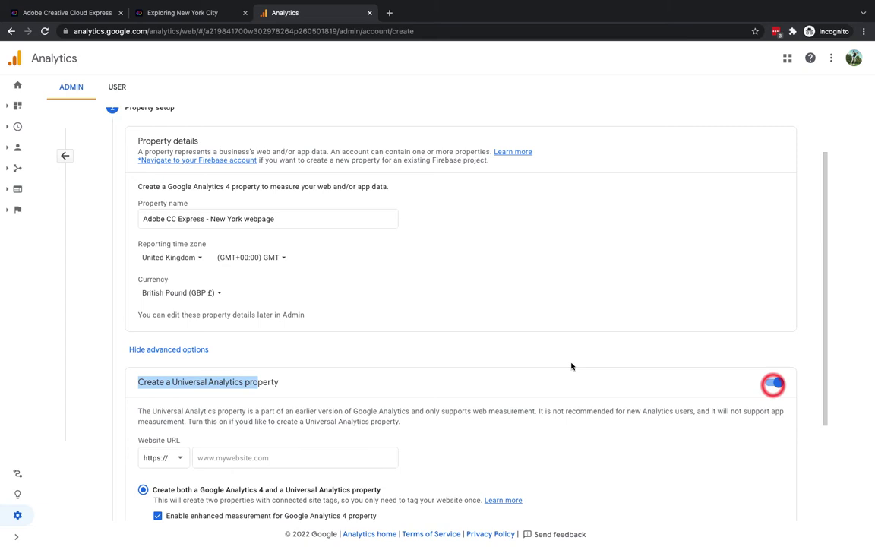
pyautogui.scroll(-4, 570, 363)
pyautogui.click(206, 317)
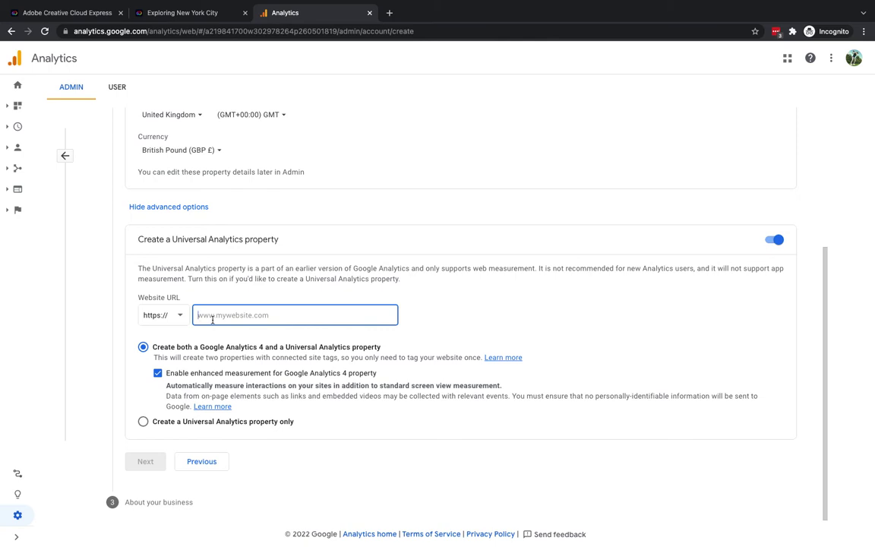
pyautogui.write('https://express.adobe.com/page/QUgSSCATzpjIM/')
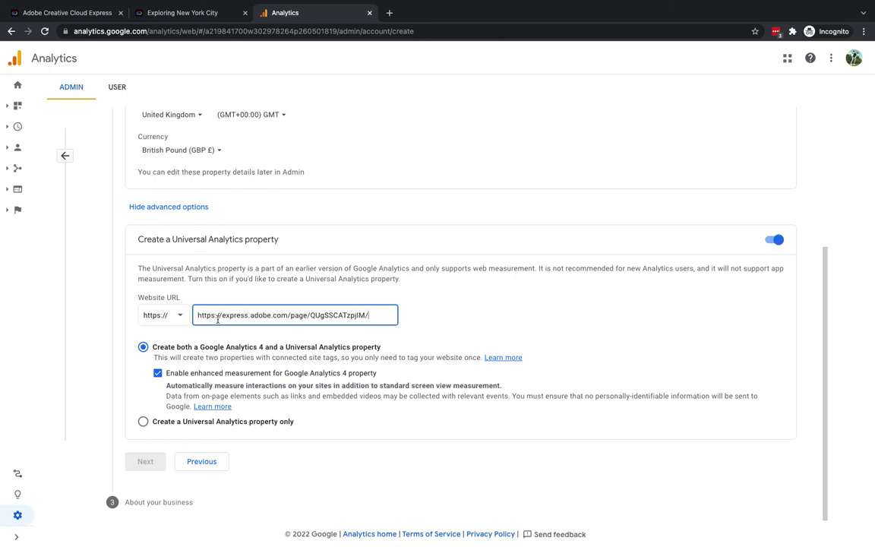
pyautogui.moveTo(221, 314); pyautogui.dragTo(161, 320)
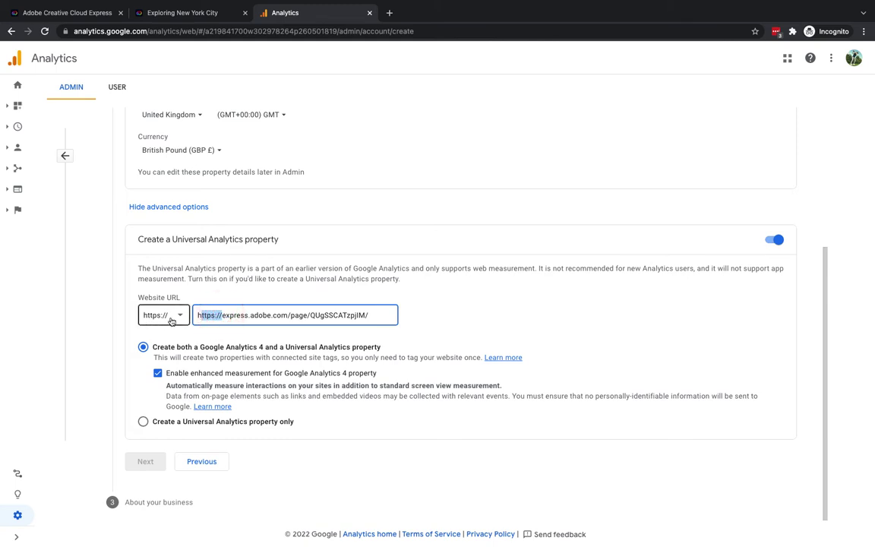
pyautogui.click(221, 314)
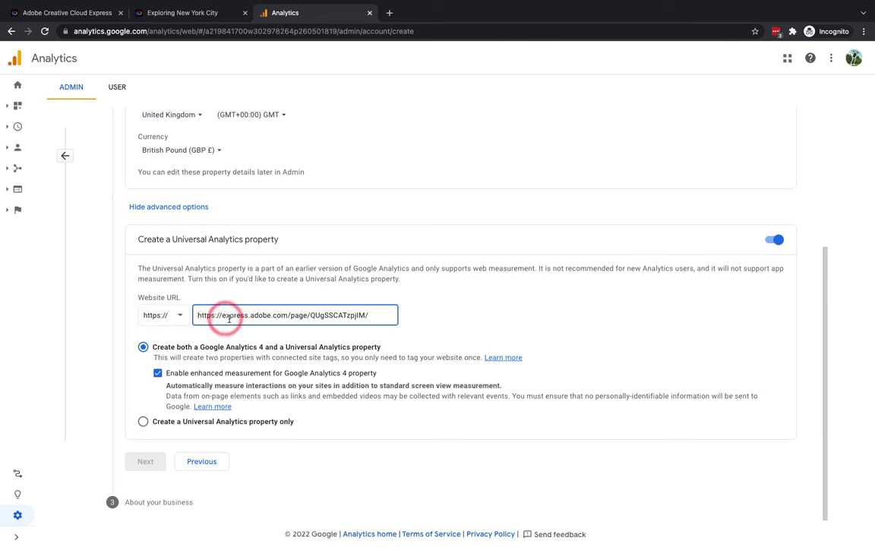
pyautogui.doubleClick(221, 316)
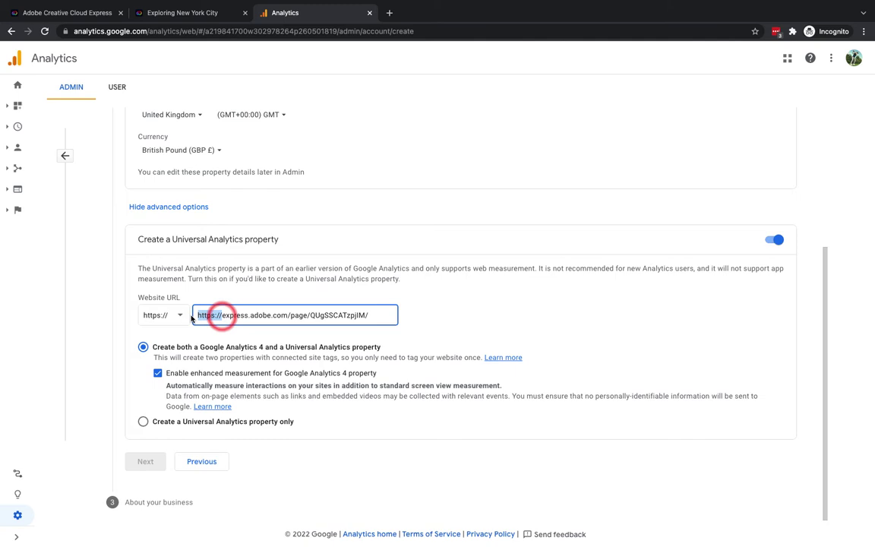
pyautogui.press('BackSpace')
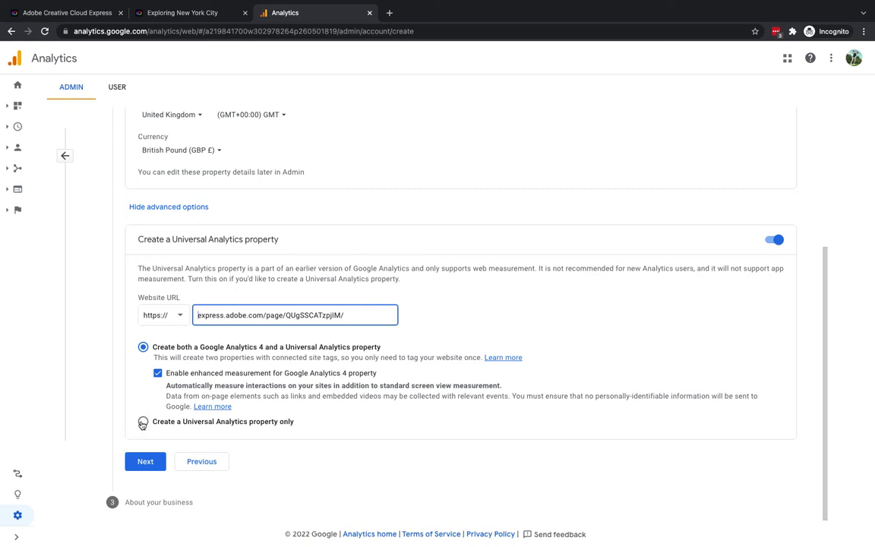
pyautogui.click(142, 420)
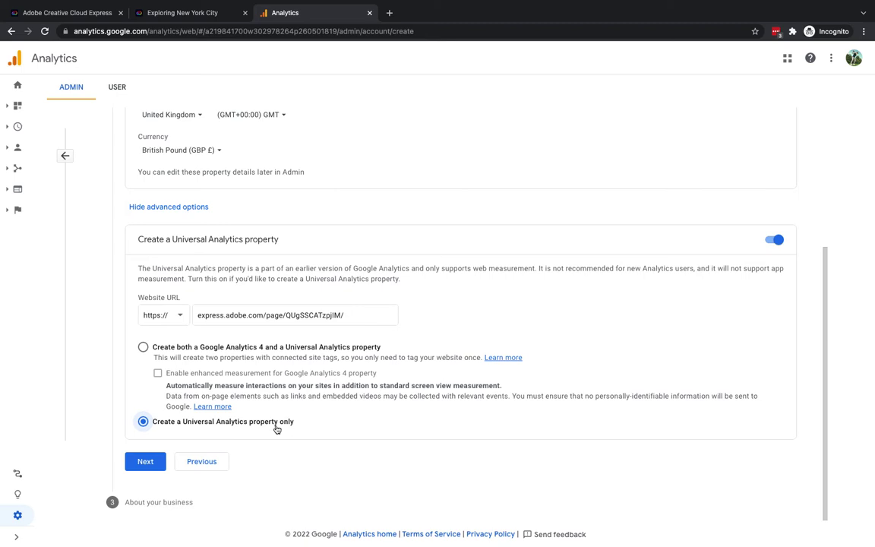
# - Set business size to Small, tick only Measure customer engagement, and create the account
pyautogui.click(145, 462)
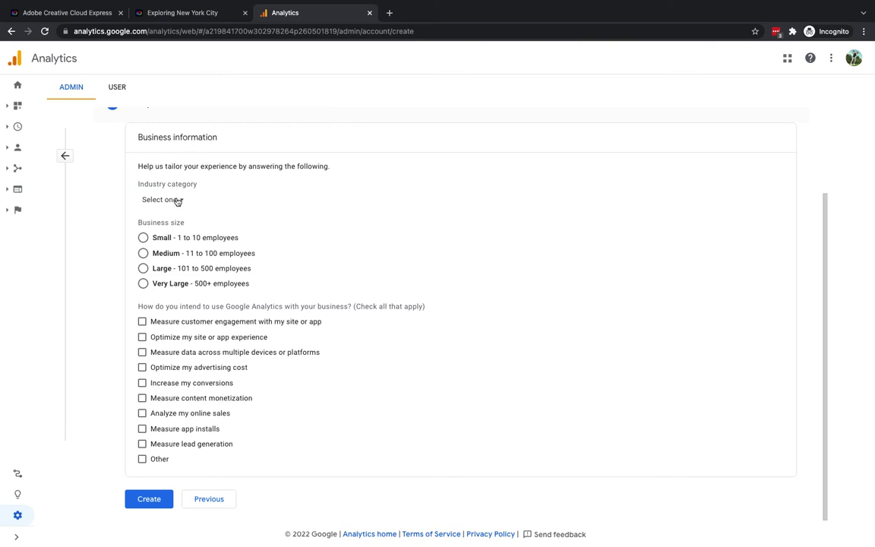
pyautogui.click(143, 237)
pyautogui.click(141, 322)
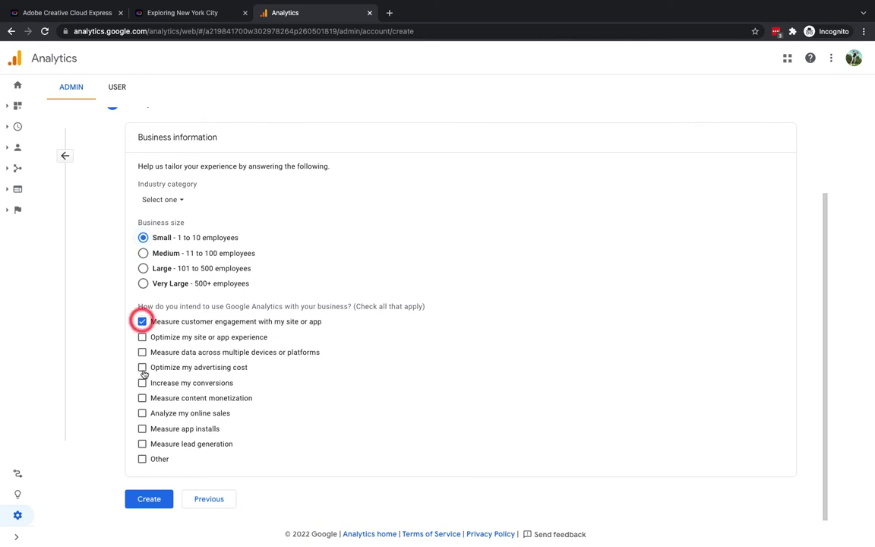
pyautogui.click(144, 338)
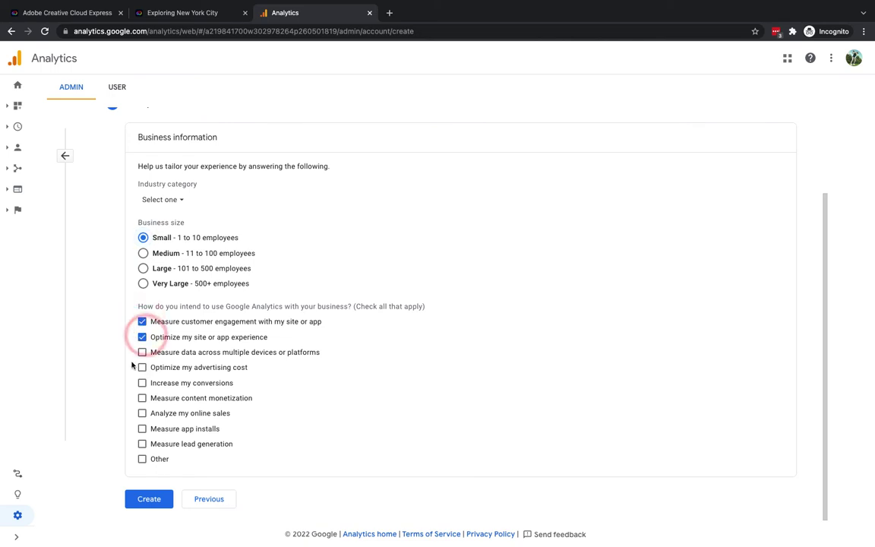
pyautogui.click(143, 338)
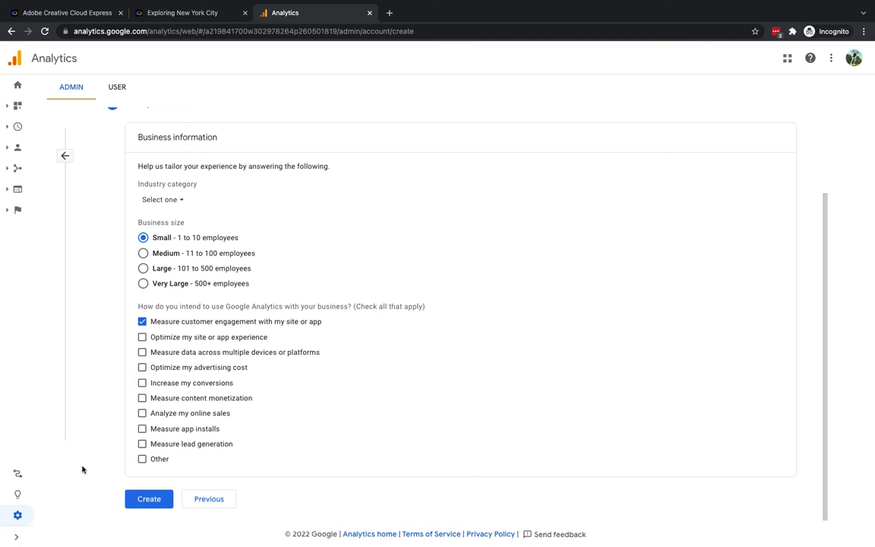
pyautogui.click(147, 500)
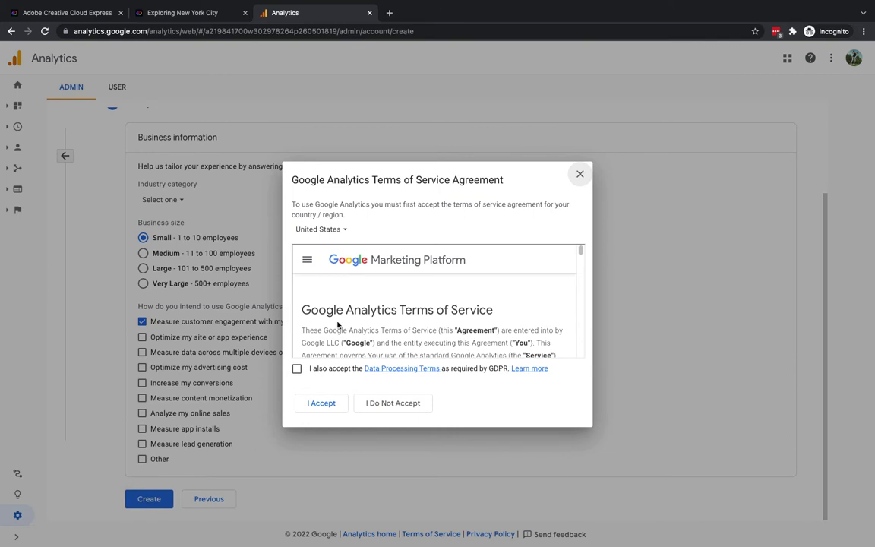
# - Tick the GDPR Data Processing Terms and set the terms region to United Kingdom
pyautogui.scroll(-5, 396, 312)
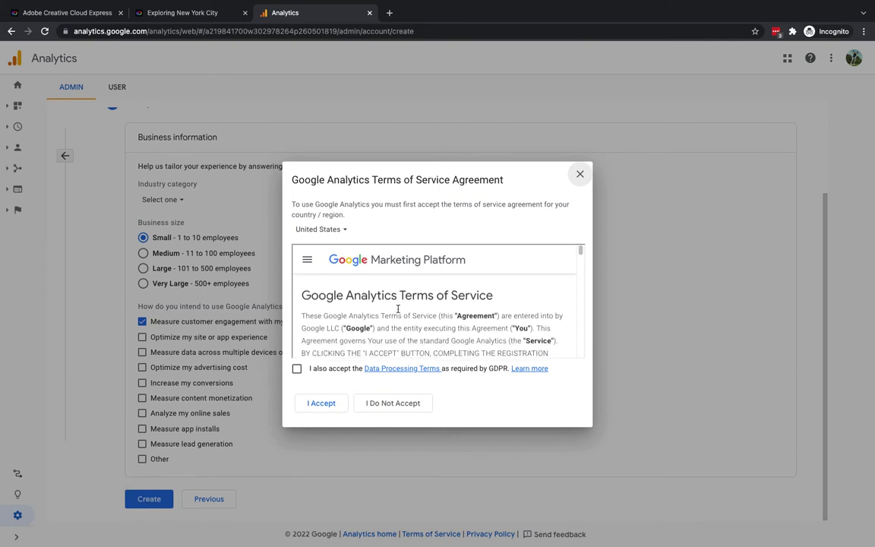
pyautogui.scroll(-3, 440, 303)
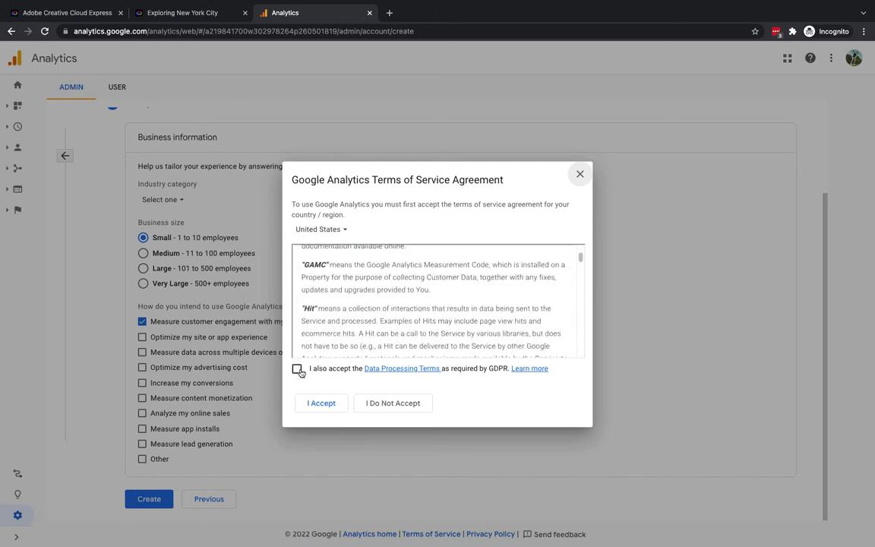
pyautogui.click(296, 367)
pyautogui.scroll(-15, 419, 319)
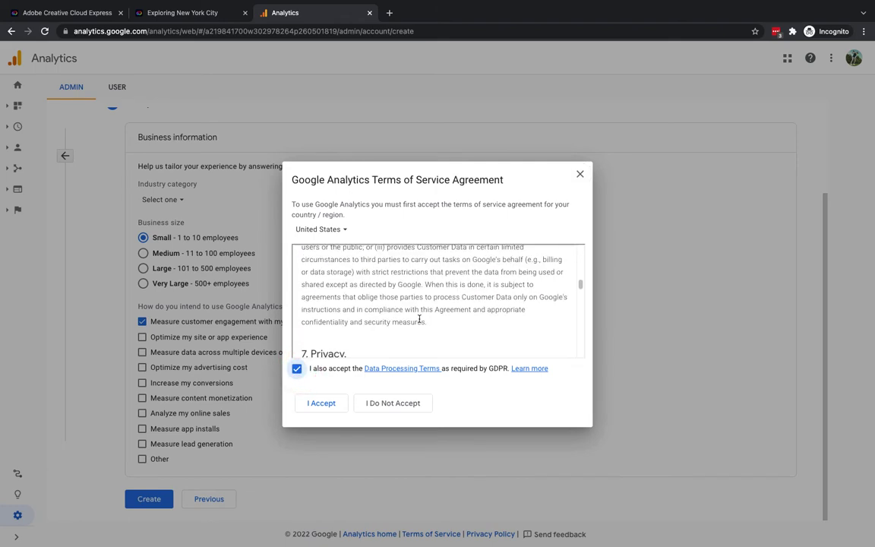
pyautogui.scroll(-10, 418, 319)
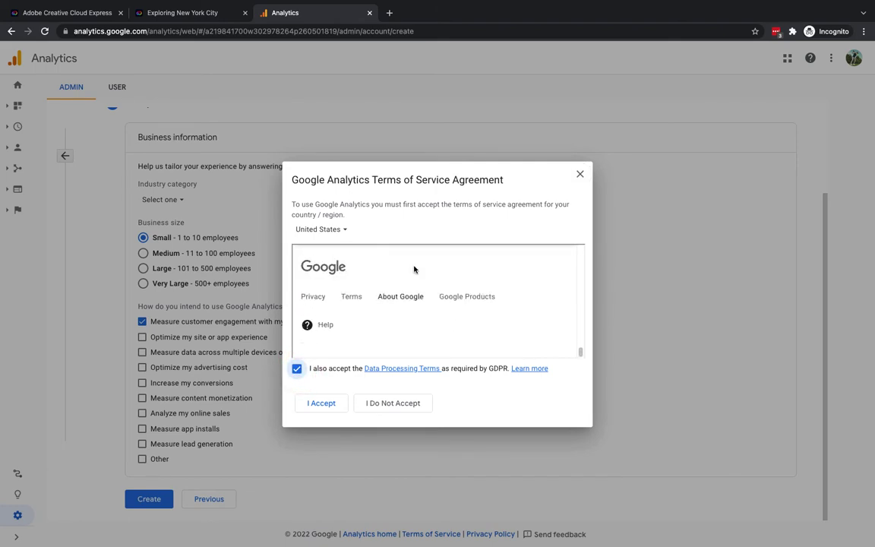
pyautogui.click(342, 230)
pyautogui.scroll(-20, 354, 336)
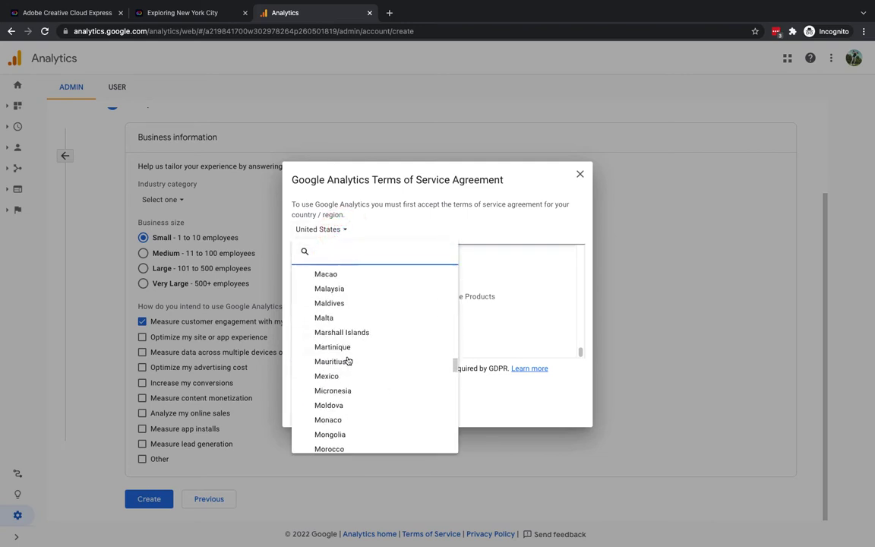
pyautogui.scroll(-6, 348, 360)
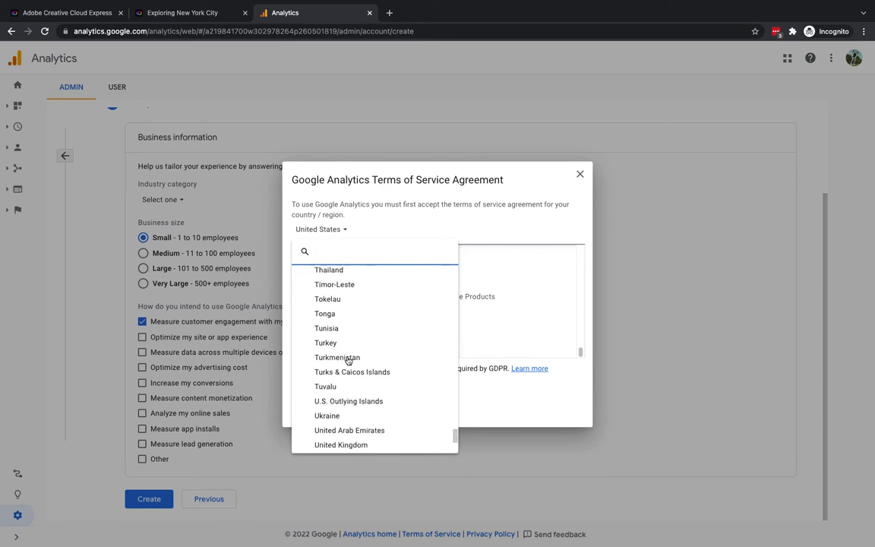
pyautogui.click(344, 376)
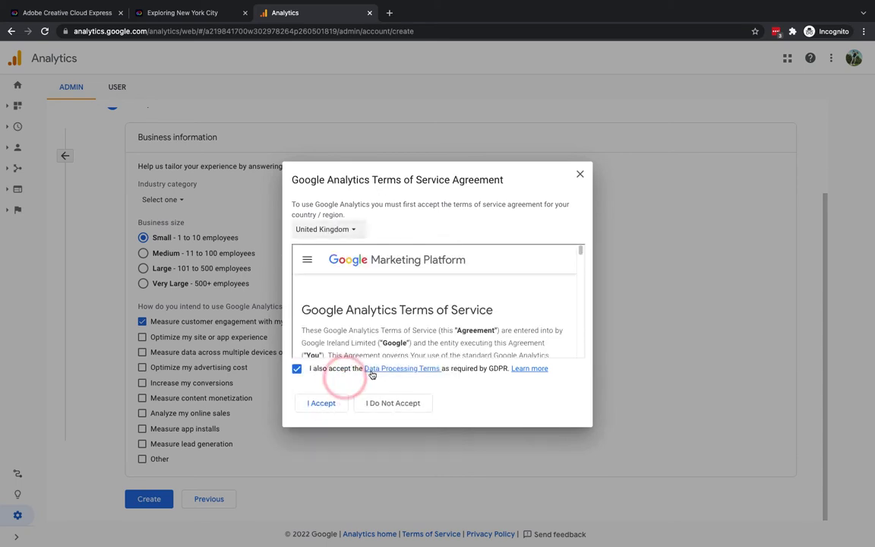
# - Accept the Terms of Service Agreement
pyautogui.scroll(-20, 366, 335)
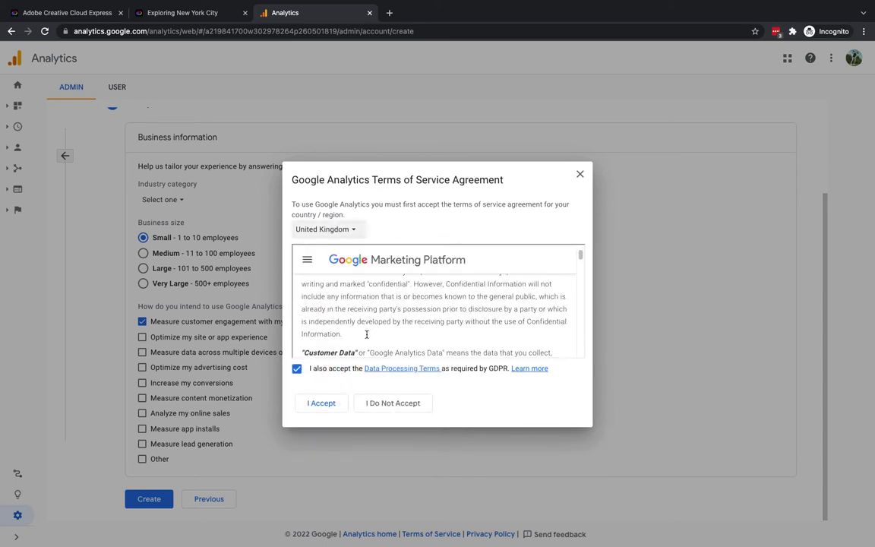
pyautogui.scroll(-15, 366, 334)
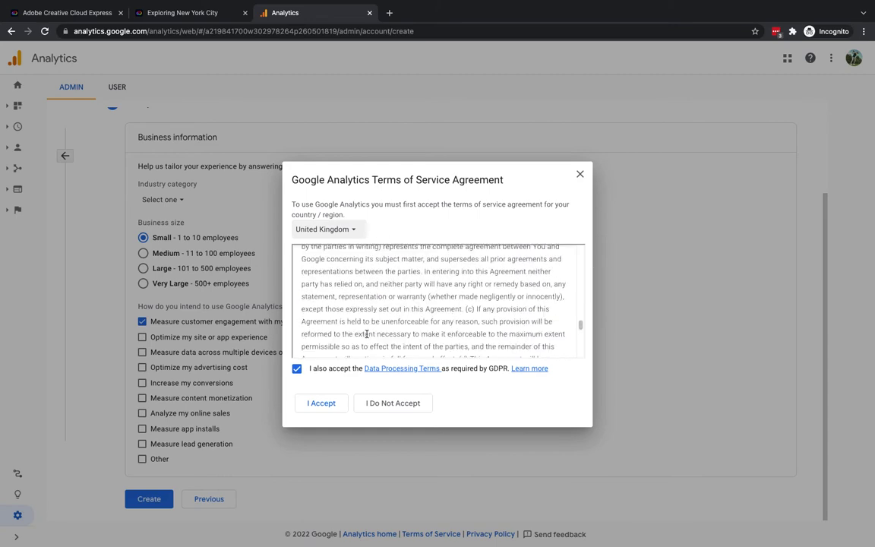
pyautogui.click(321, 404)
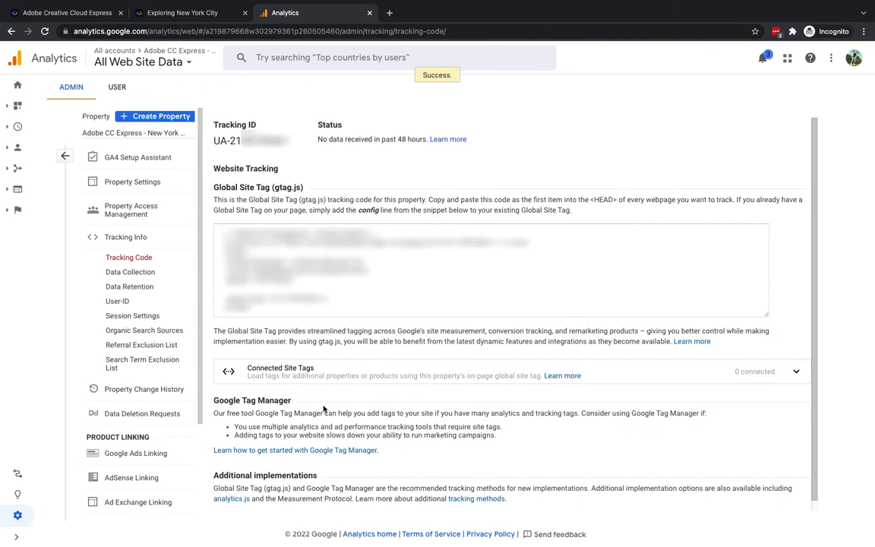
# - Copy the new property's UA tracking ID from Admin > Tracking Code and return to Creative Cloud Express
pyautogui.tripleClick(214, 141)
pyautogui.moveTo(215, 141); pyautogui.dragTo(287, 157)
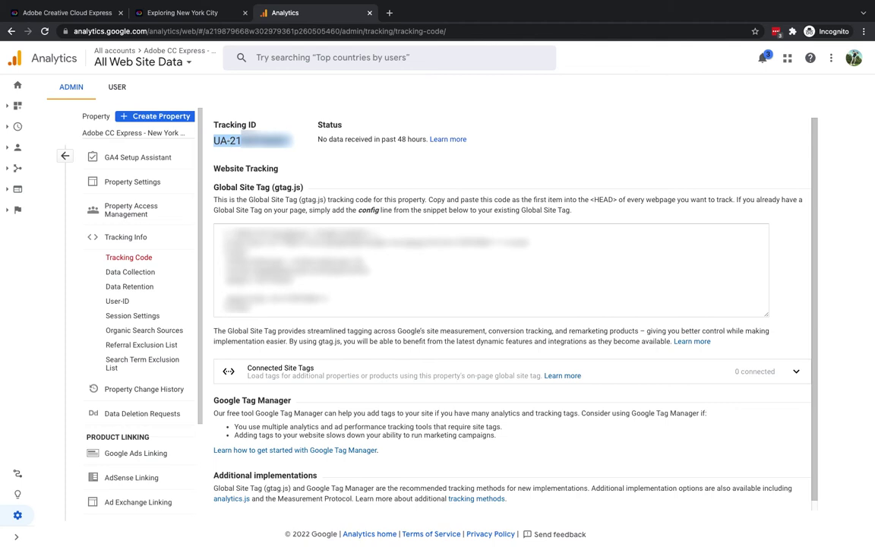
pyautogui.rightClick(254, 139)
pyautogui.click(271, 163)
pyautogui.click(230, 146)
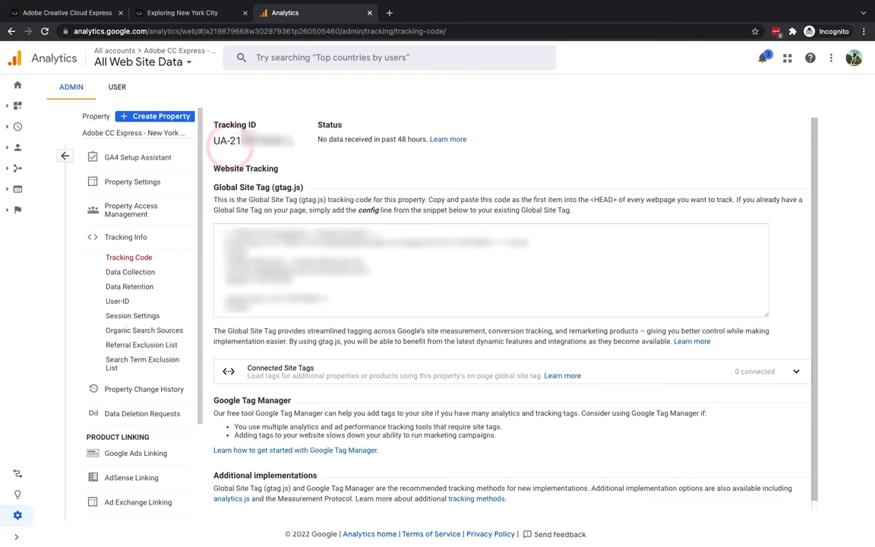
pyautogui.click(50, 14)
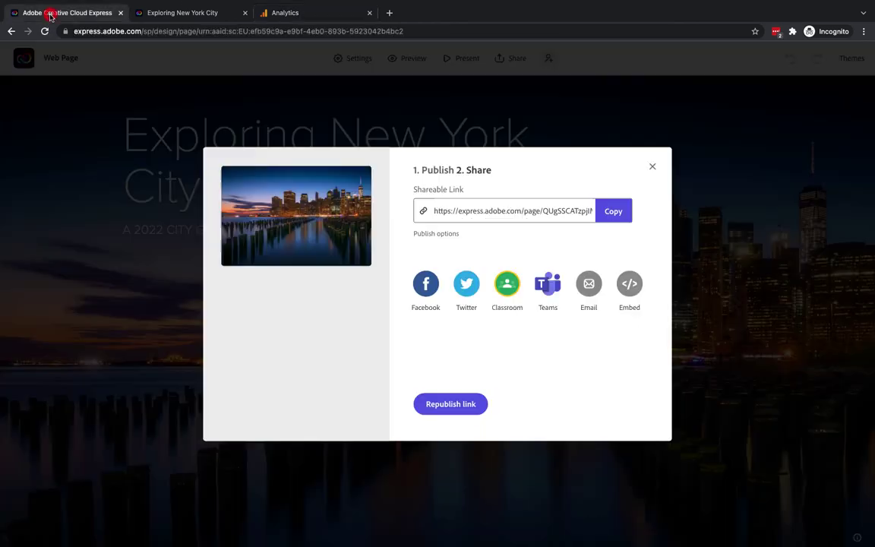
# - Paste the UA tracking ID into the project's Google Analytics tracking ID field, with the cookie banner off
pyautogui.click(653, 167)
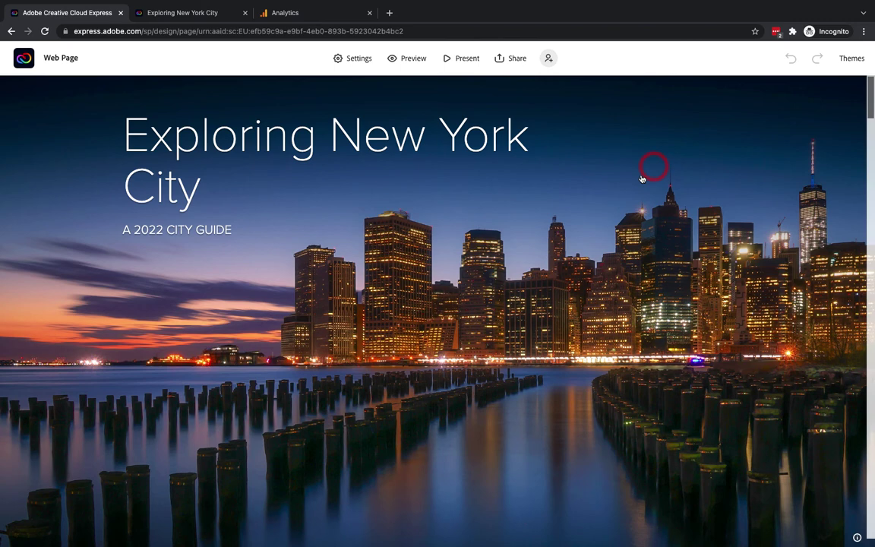
pyautogui.click(341, 59)
pyautogui.click(293, 152)
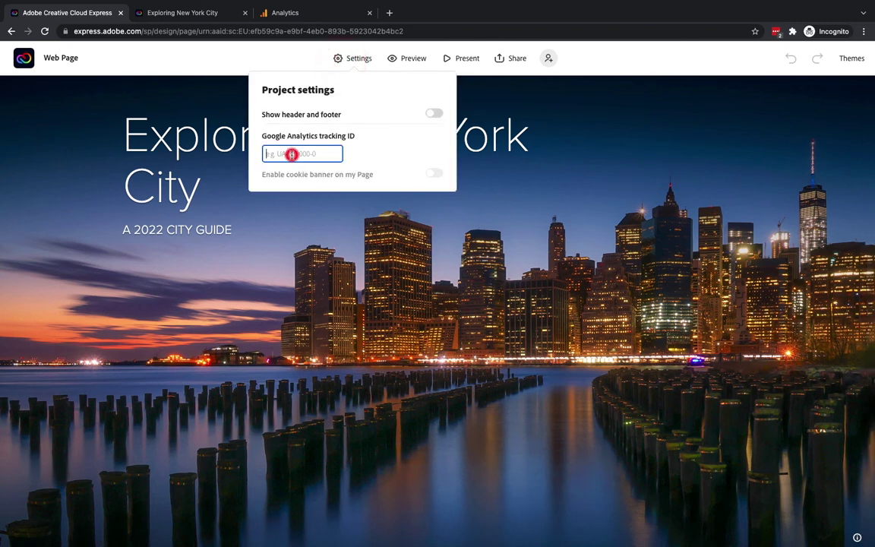
pyautogui.hotkey('ctrl', 'v')
pyautogui.click(360, 147)
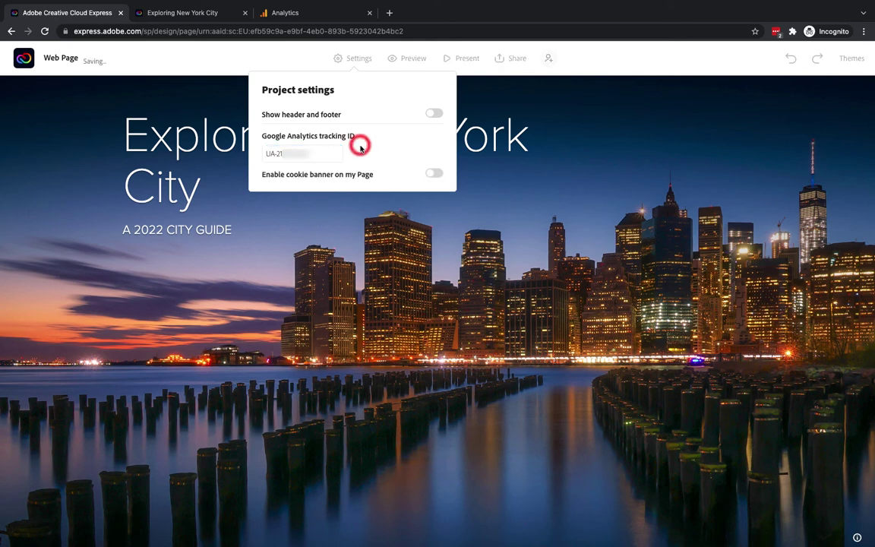
pyautogui.click(432, 175)
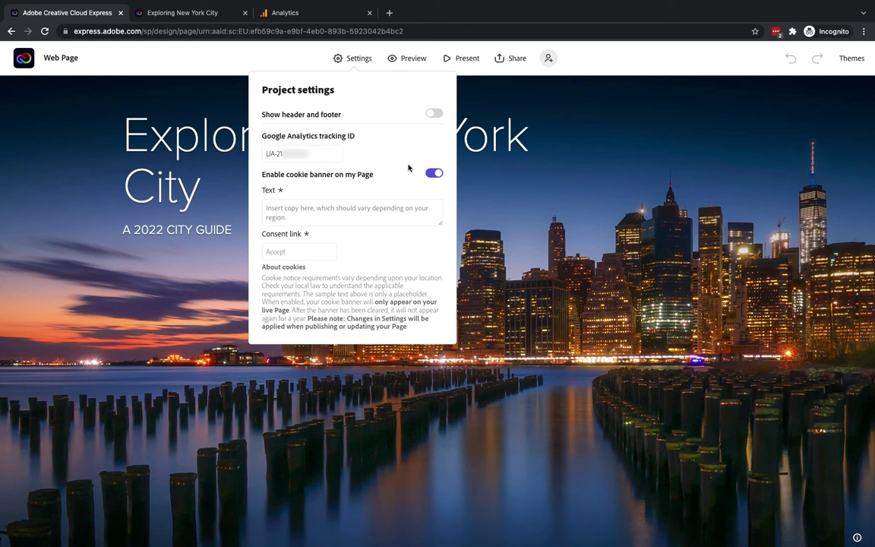
pyautogui.click(432, 174)
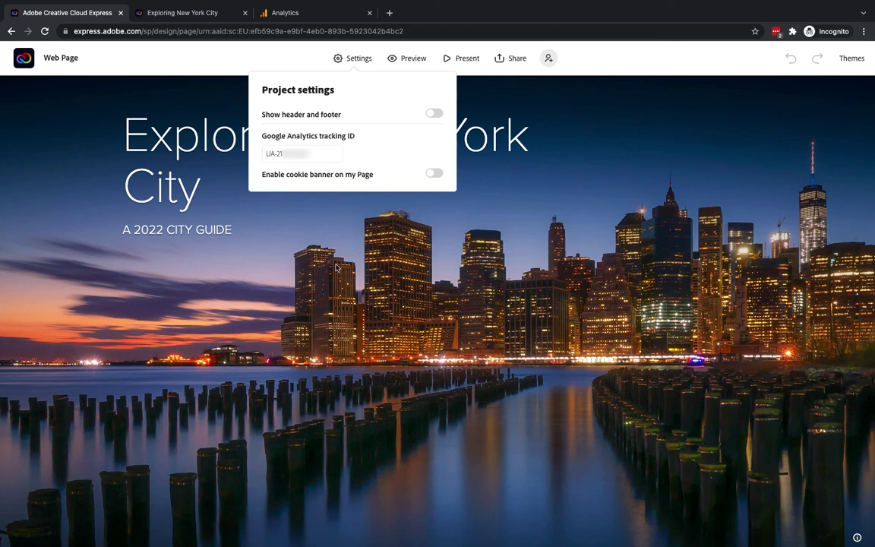
# - Republish the web page by updating its published shareable link
pyautogui.click(515, 59)
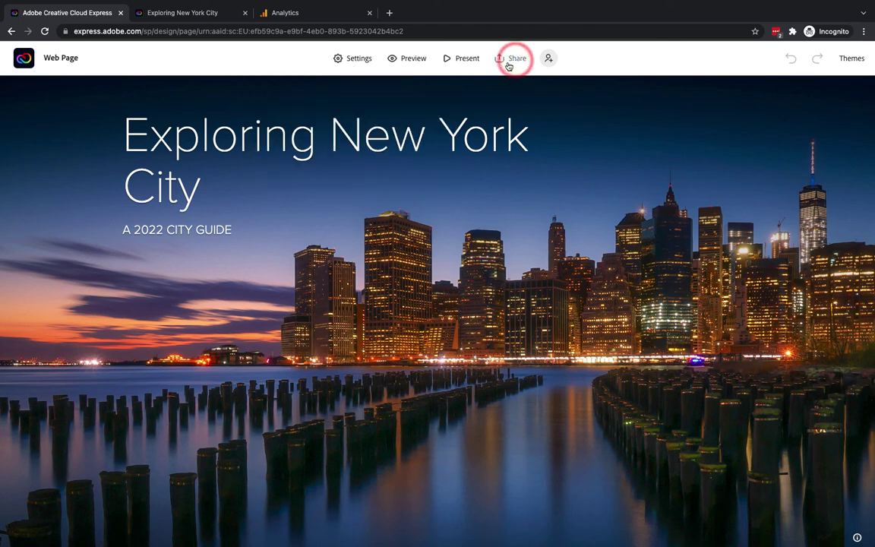
pyautogui.click(507, 60)
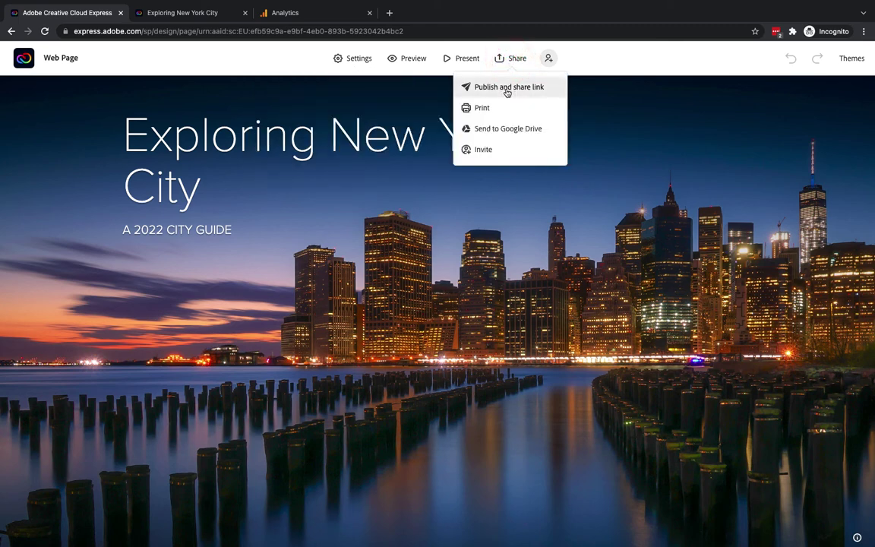
pyautogui.click(490, 91)
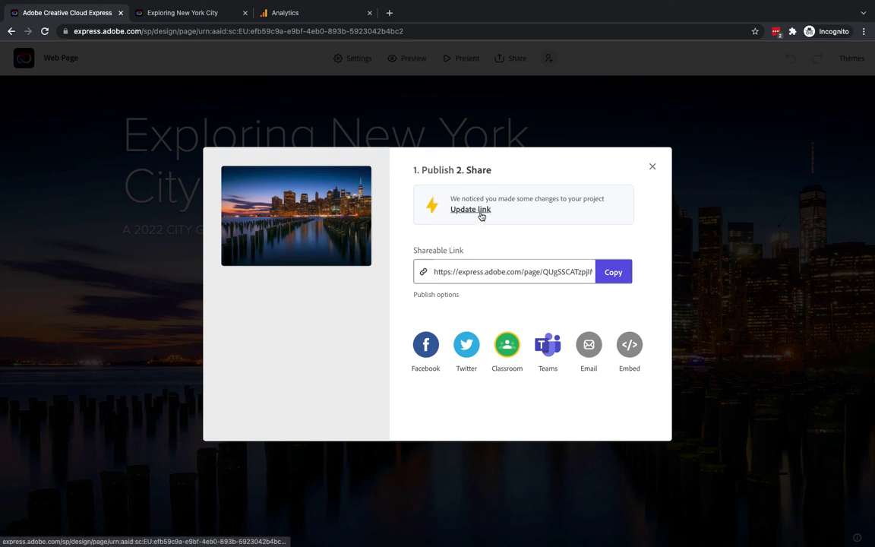
pyautogui.click(478, 216)
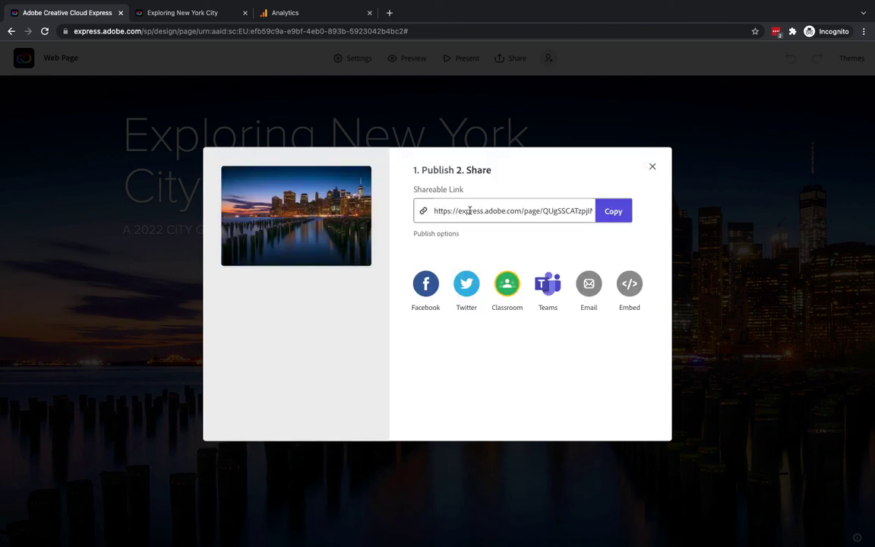
# - Copy the updated shareable link and scroll through the live page
pyautogui.click(612, 216)
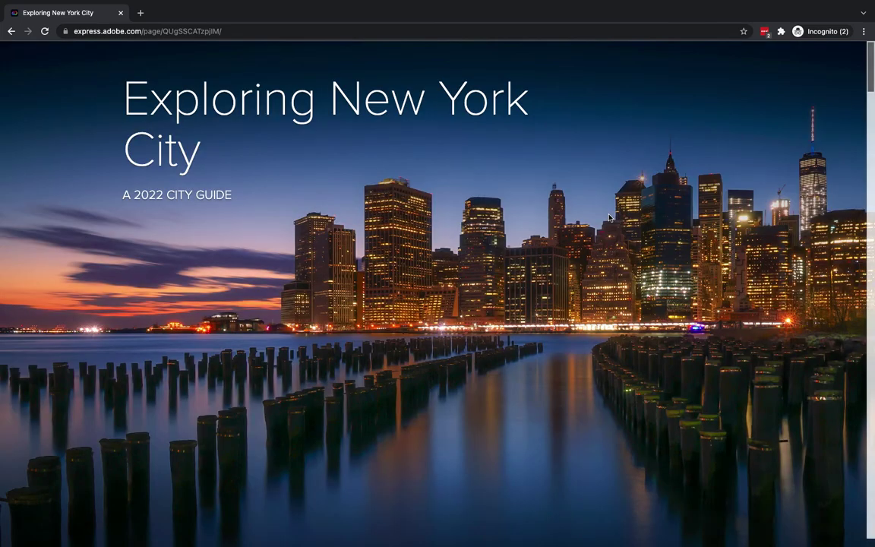
pyautogui.scroll(-6, 299, 223)
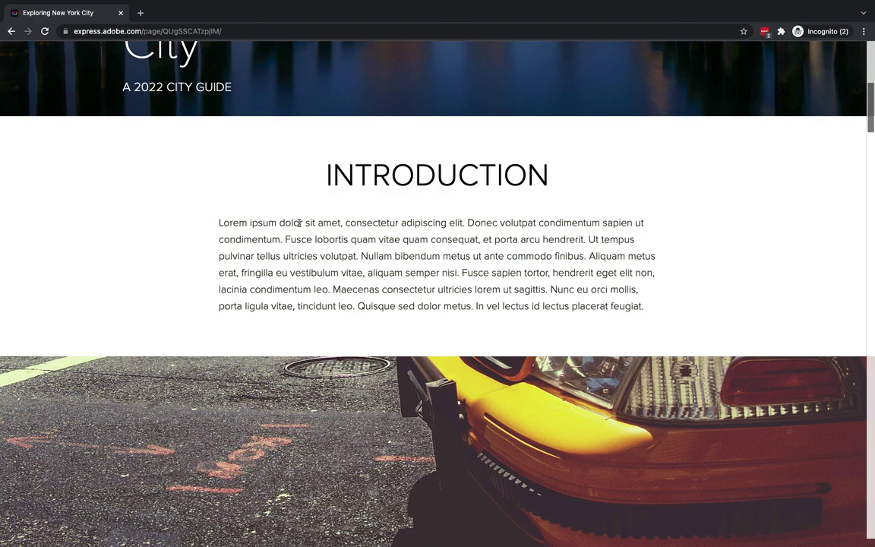
pyautogui.hotkey('alt', 'Tab')
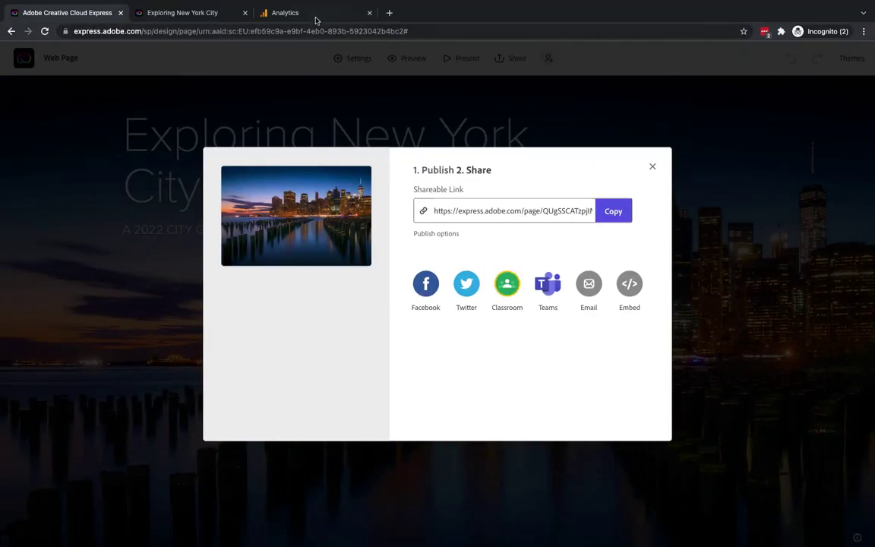
# - Open the Realtime Overview report showing one active user on the page
pyautogui.click(315, 15)
pyautogui.click(17, 126)
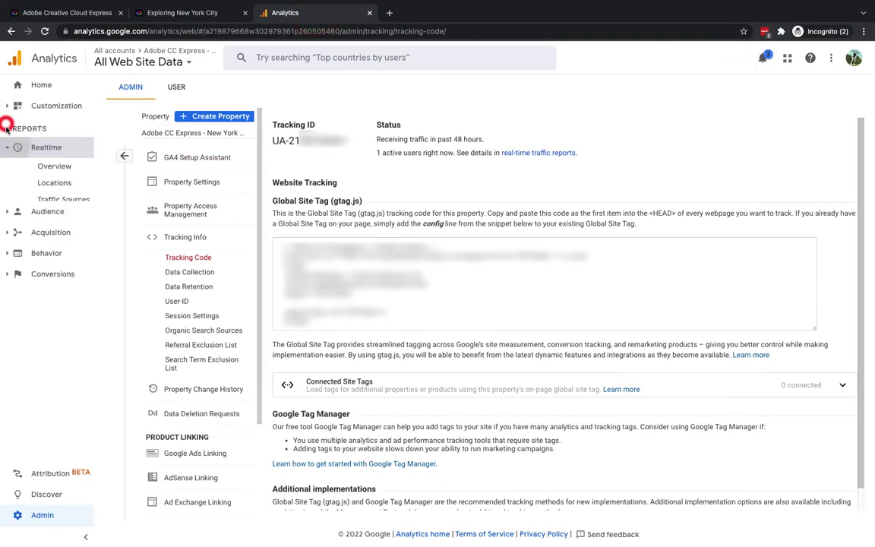
pyautogui.click(57, 148)
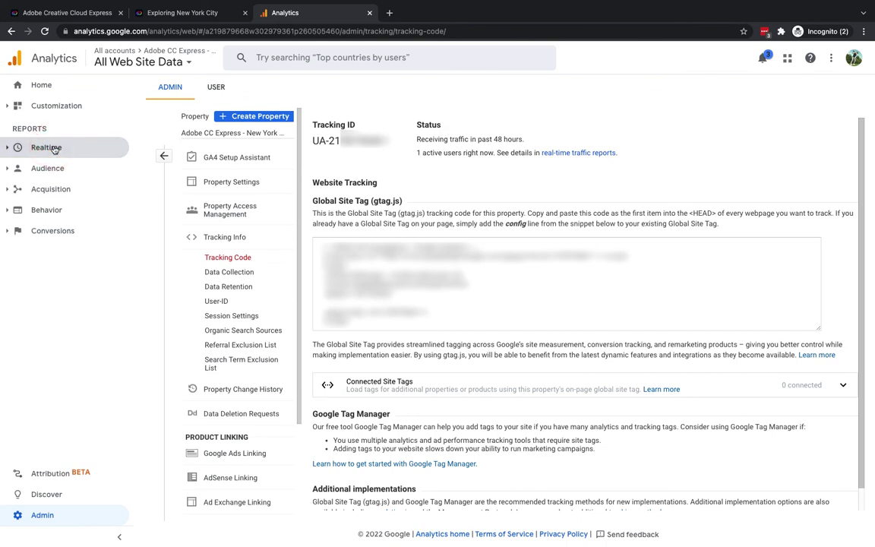
pyautogui.click(55, 149)
pyautogui.click(54, 166)
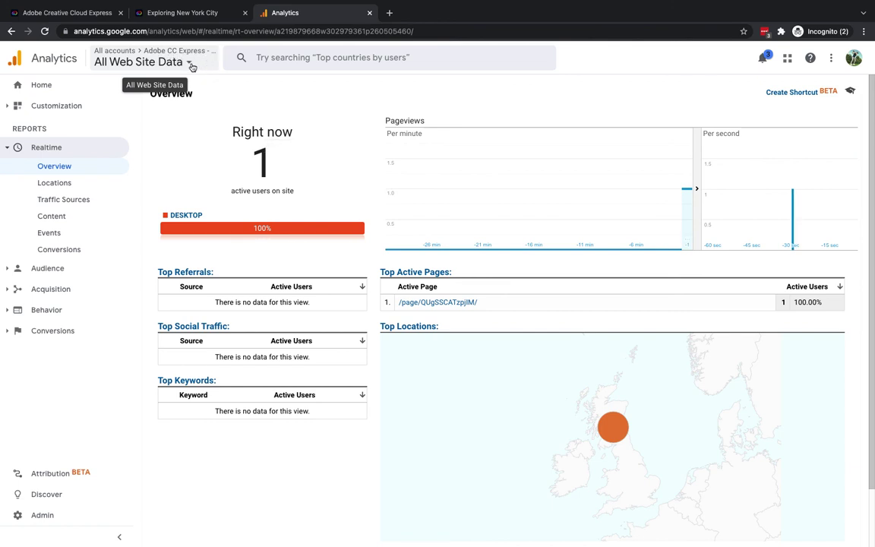
# - Confirm the selected account and view, then open the Behavior Overview report
pyautogui.click(191, 67)
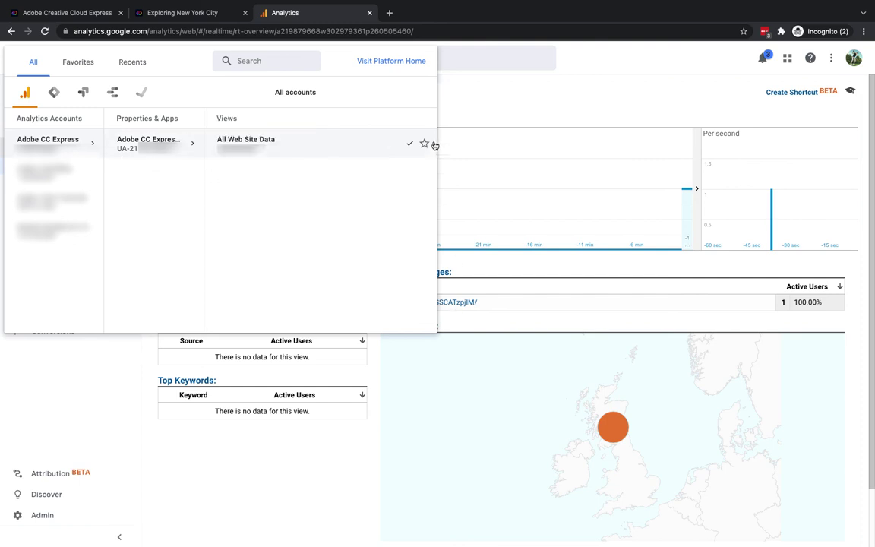
pyautogui.click(595, 86)
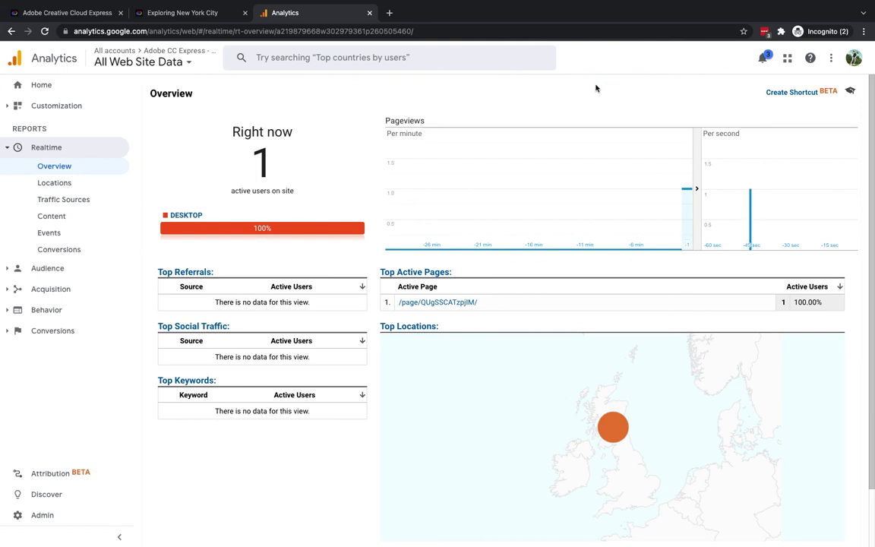
pyautogui.click(11, 309)
pyautogui.click(55, 229)
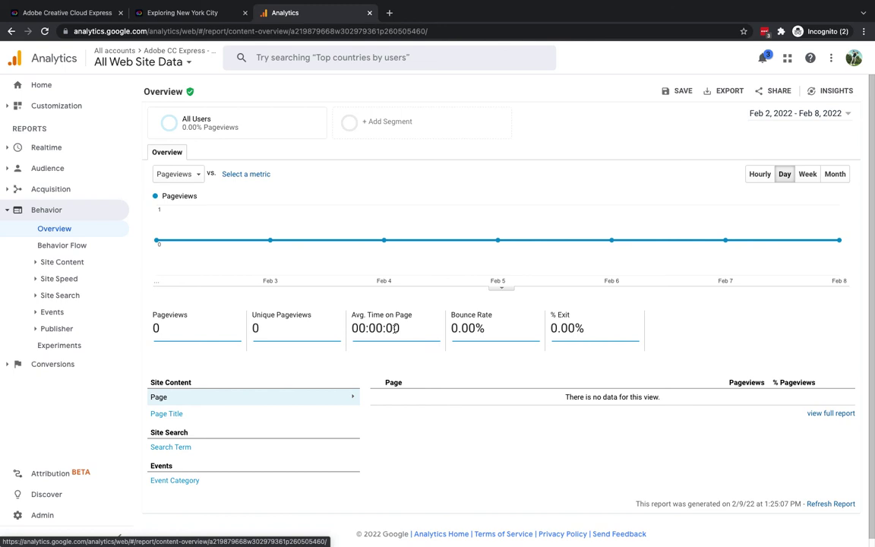
# - Go back to the Creative Cloud Express tab showing the republished page's shareable link
pyautogui.click(76, 13)
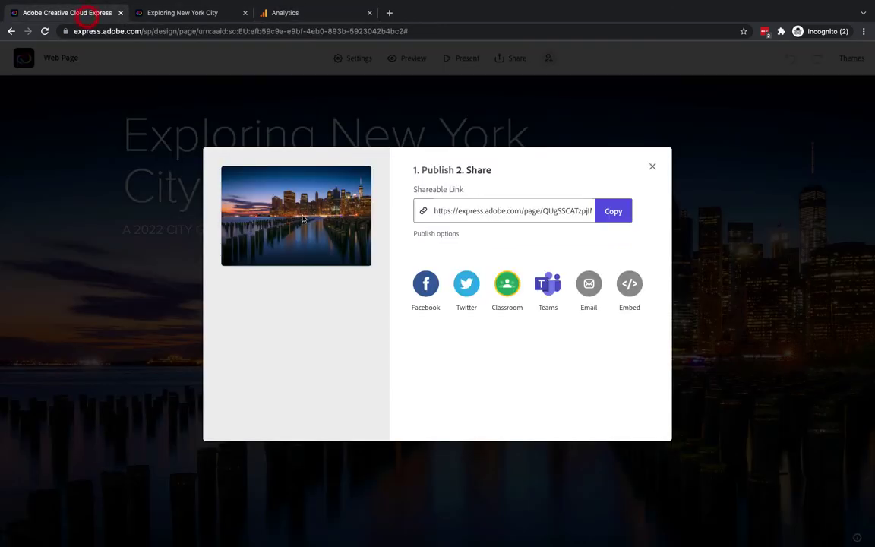